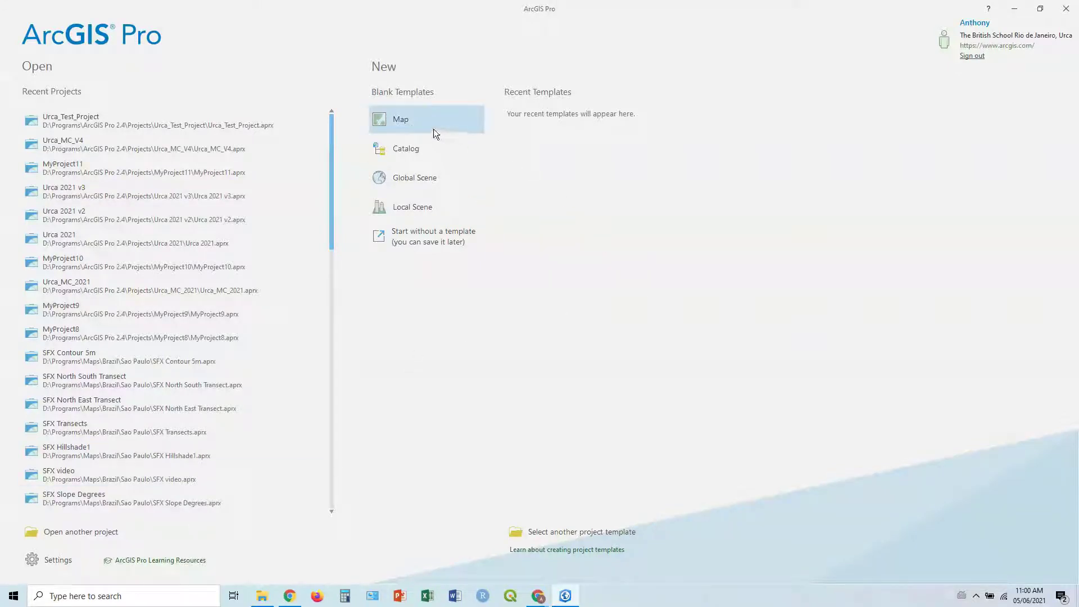
# Create a new blank Map project named 'Urca Test Project 2'.
pyautogui.click(398, 125)
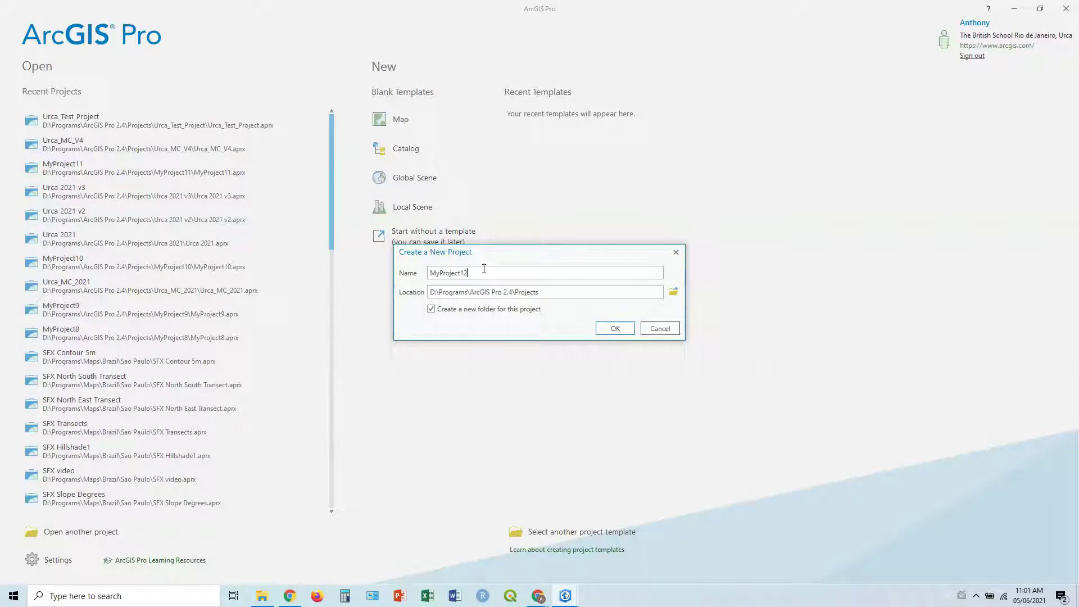
pyautogui.write('Urca Test Project')
pyautogui.click(610, 327)
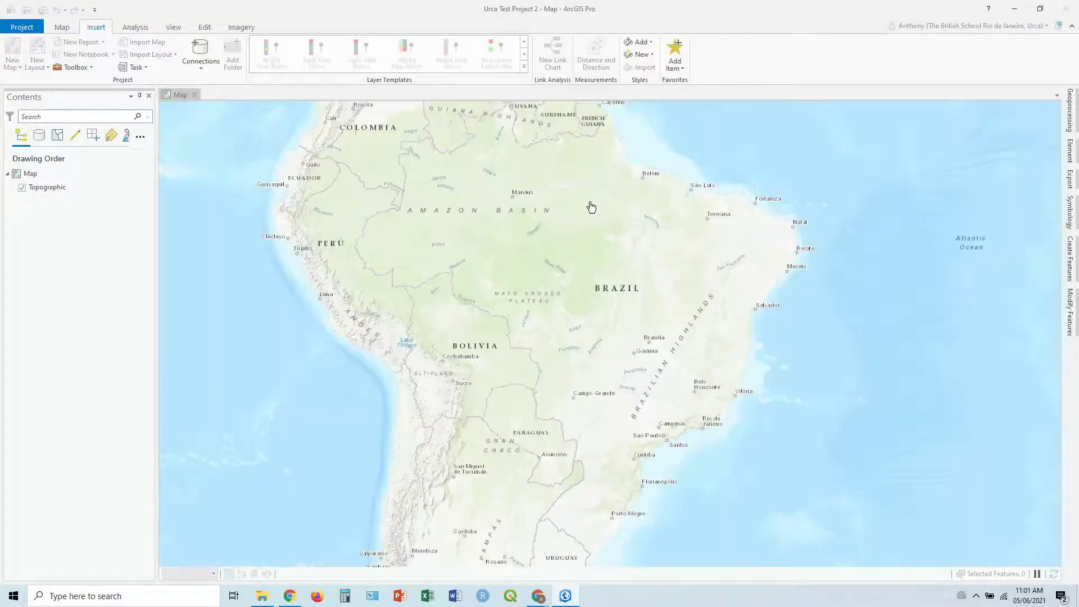
# Zoom in and out over the world map, then pan to centre South America.
pyautogui.scroll(-5, 613, 270)
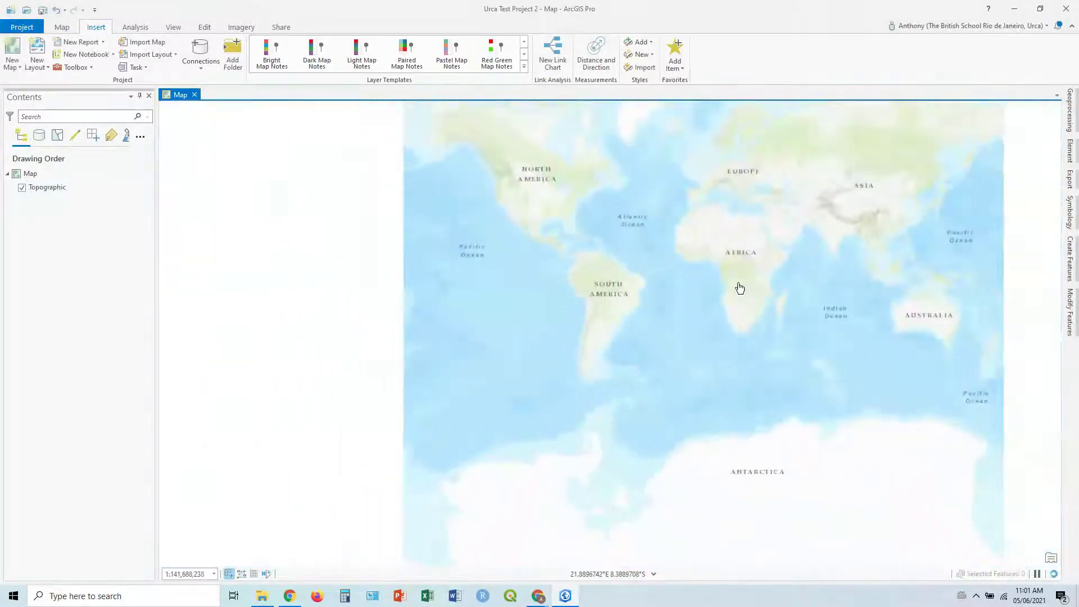
pyautogui.scroll(3, 618, 326)
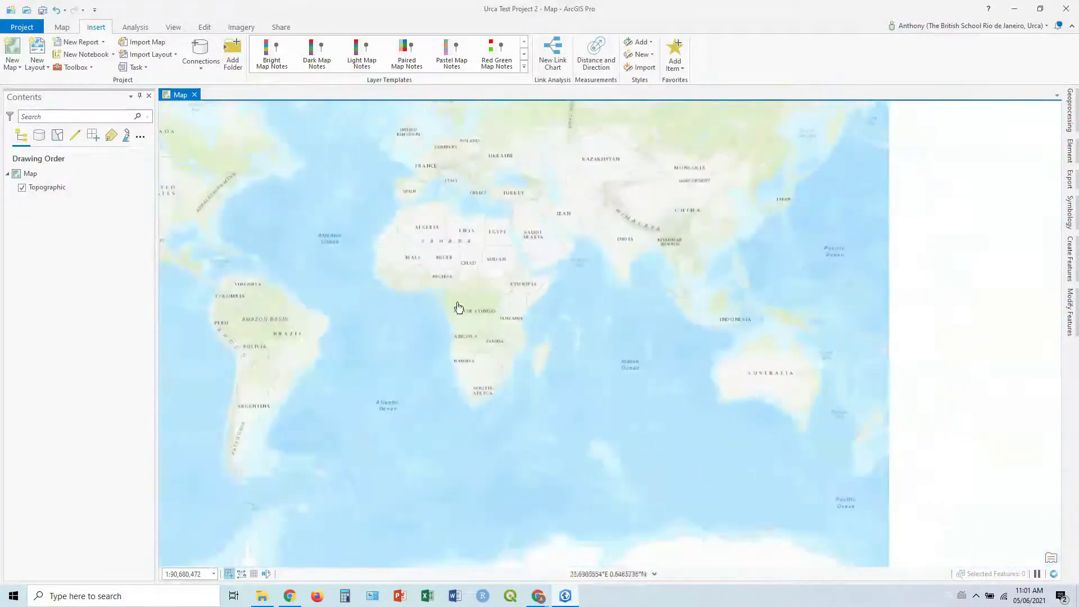
pyautogui.scroll(-3, 408, 324)
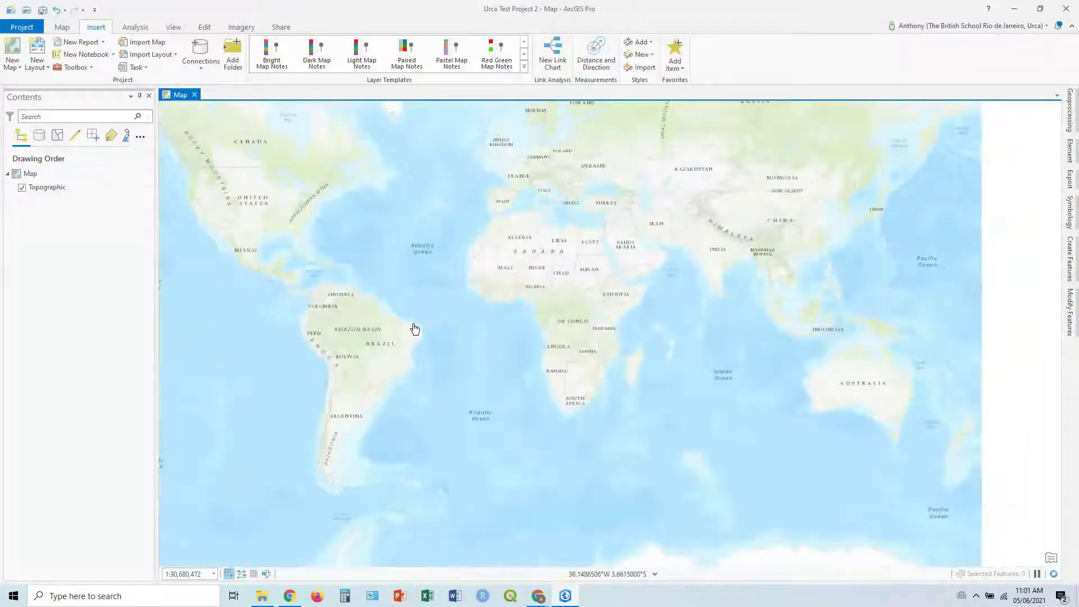
pyautogui.scroll(3, 415, 331)
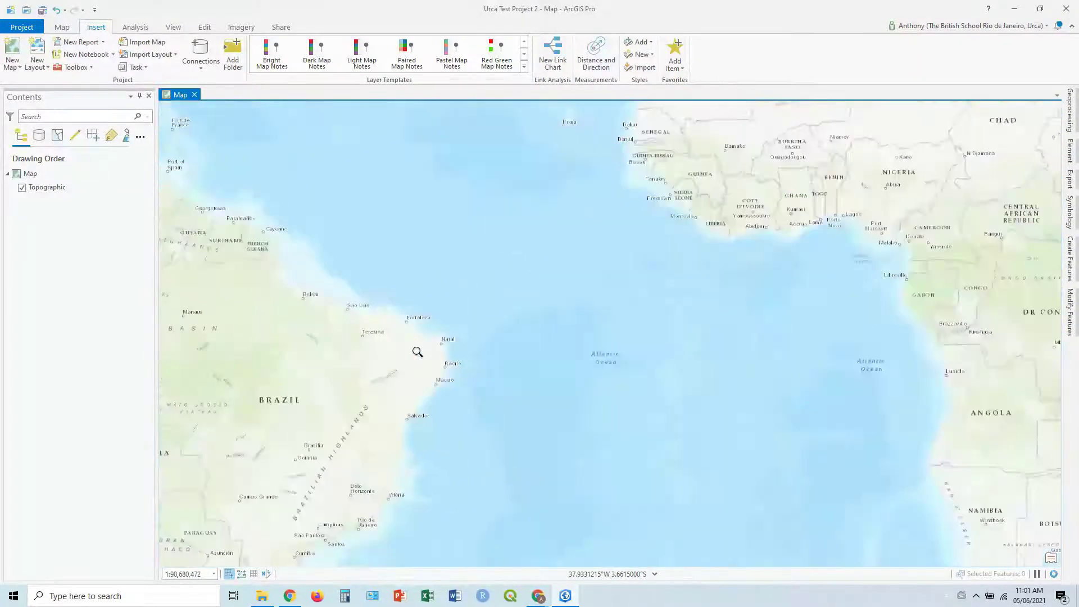
pyautogui.scroll(-3, 418, 374)
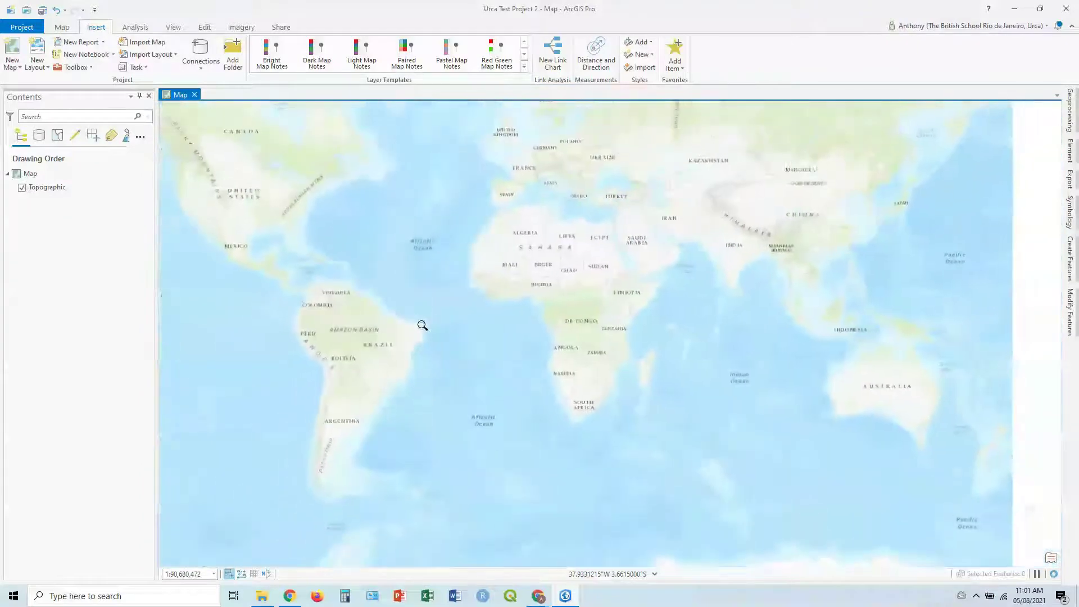
pyautogui.scroll(3, 423, 344)
pyautogui.moveTo(388, 410); pyautogui.dragTo(564, 337)
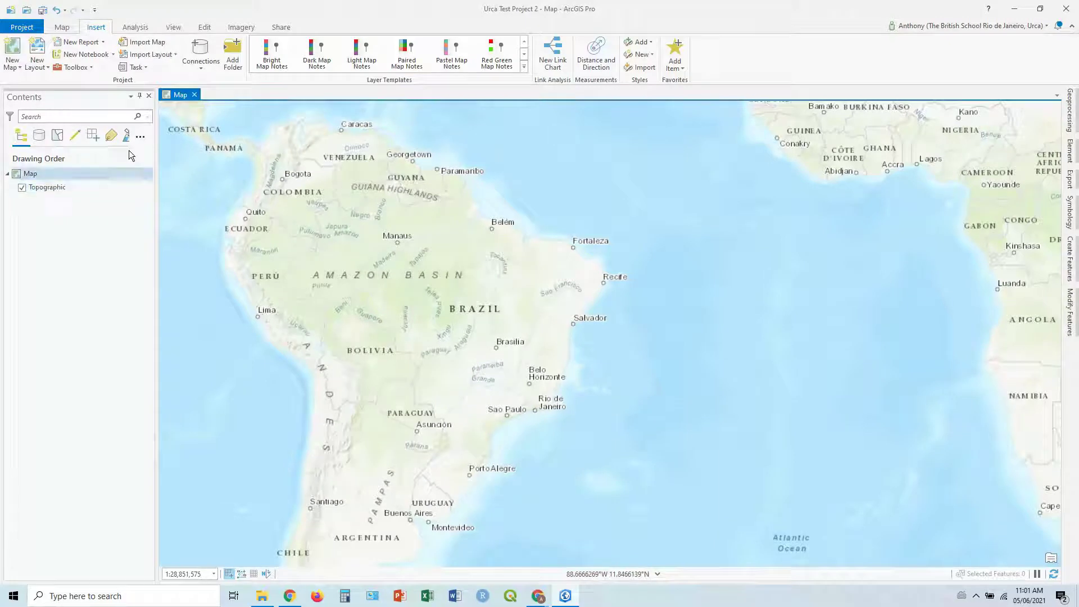
pyautogui.click(149, 96)
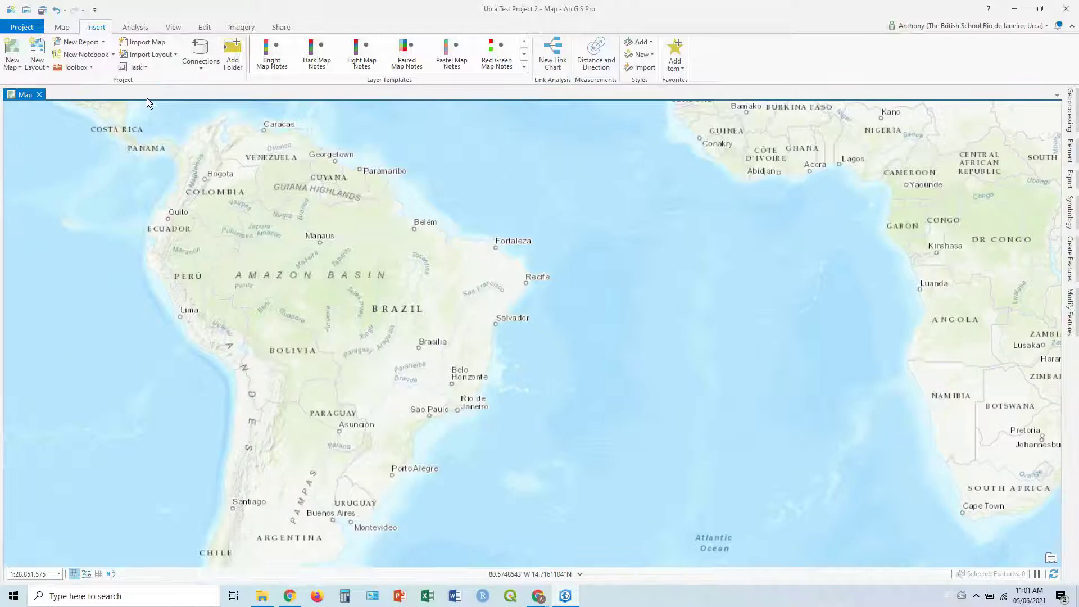
pyautogui.click(174, 29)
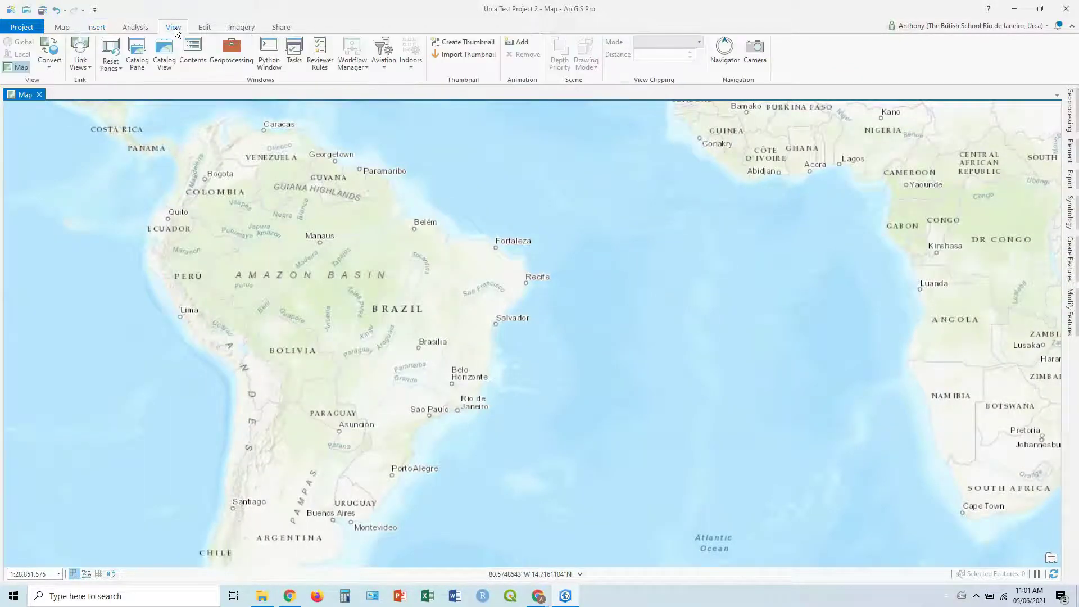
pyautogui.click(194, 53)
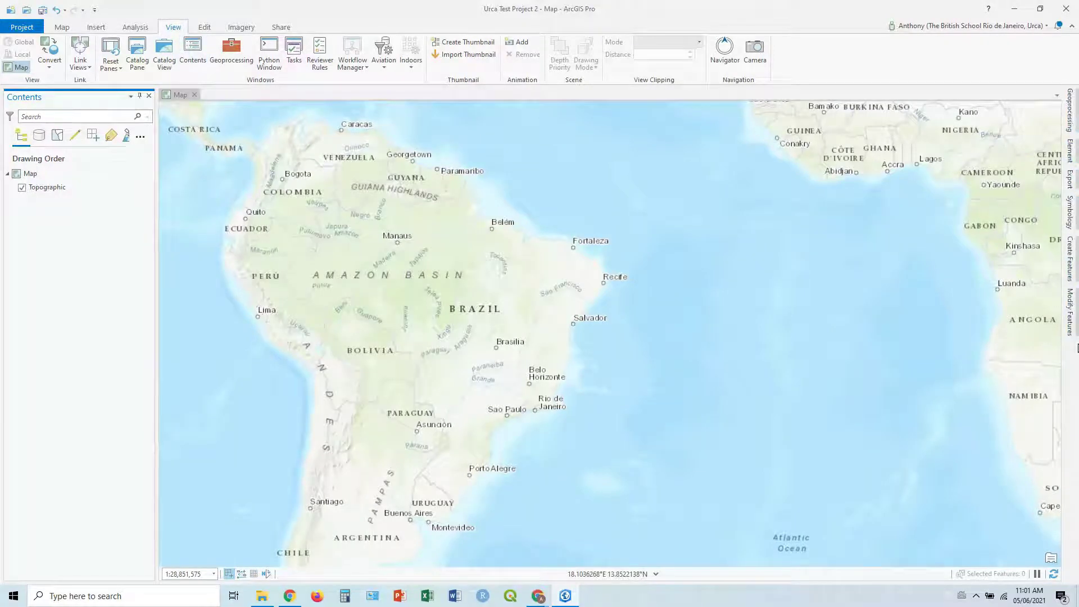
pyautogui.click(1072, 124)
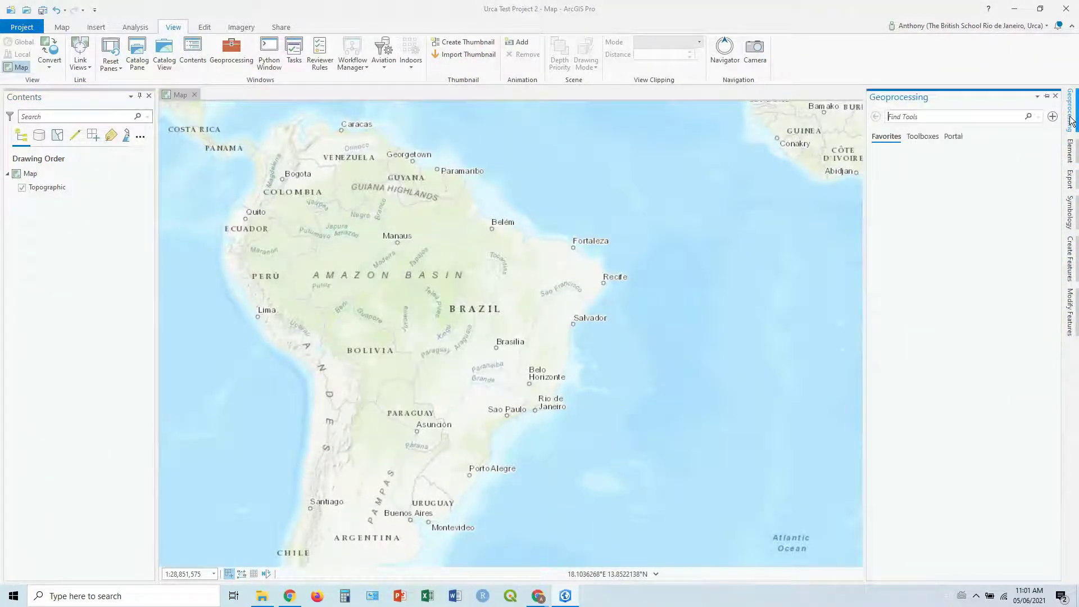
pyautogui.click(1046, 97)
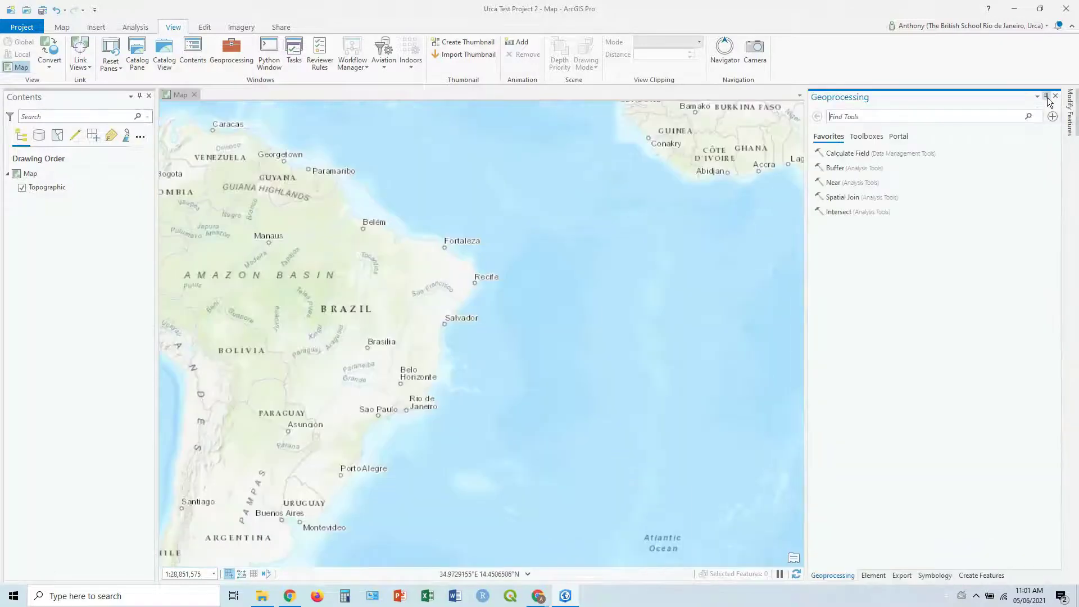
pyautogui.click(1046, 99)
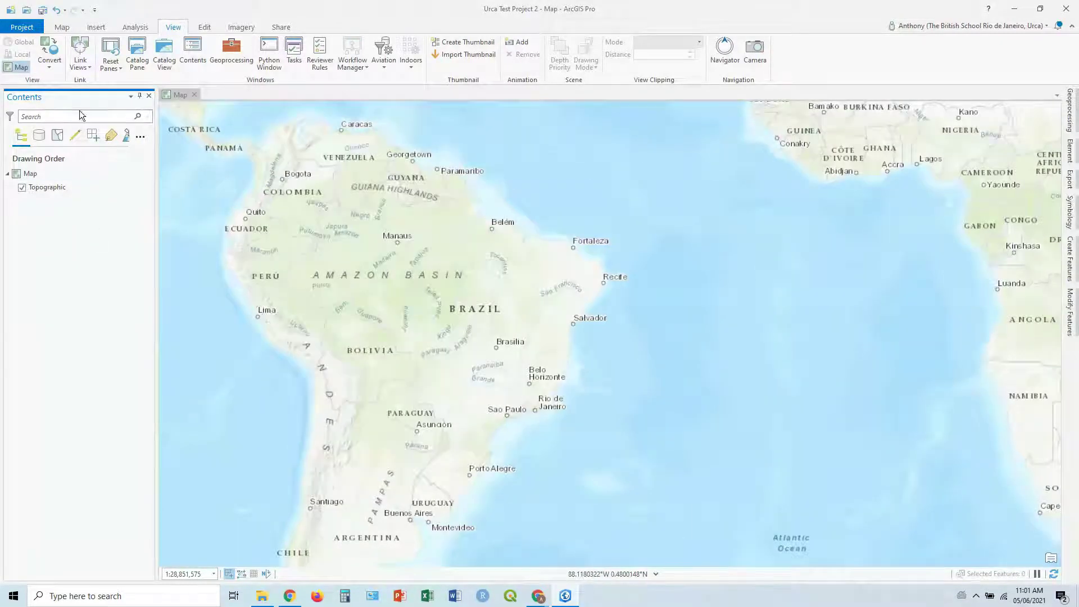
pyautogui.moveTo(90, 98); pyautogui.dragTo(15, 334)
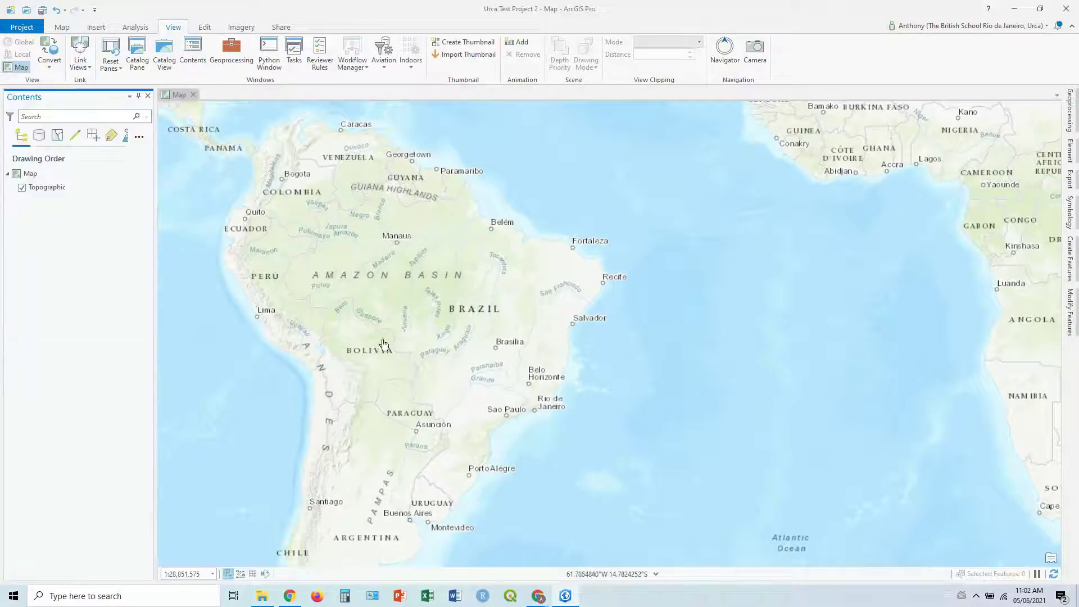
pyautogui.moveTo(426, 330); pyautogui.dragTo(614, 293)
pyautogui.click(62, 27)
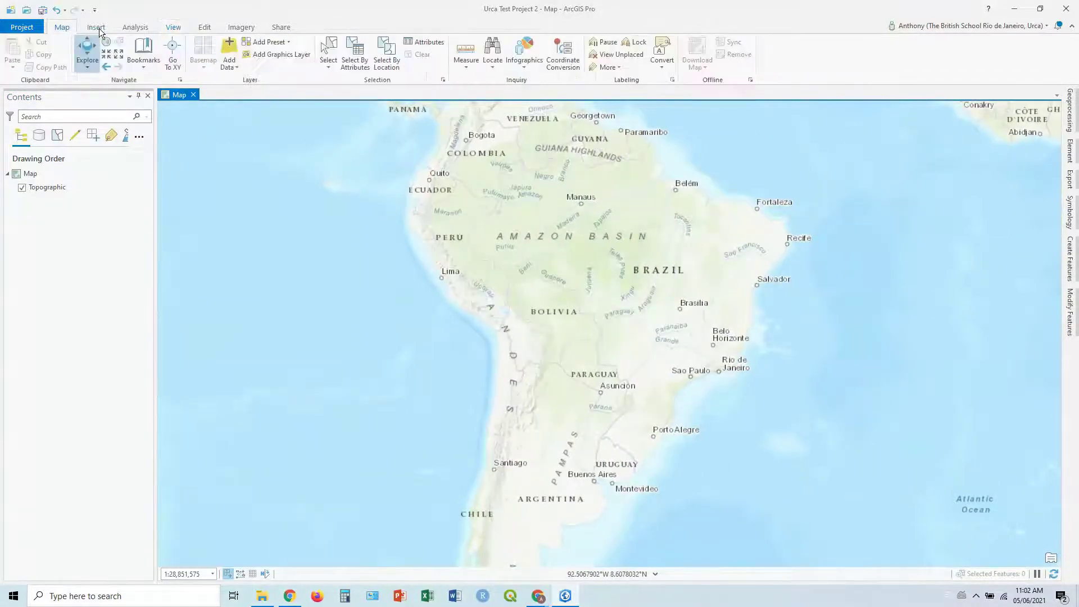
pyautogui.click(97, 27)
pyautogui.click(173, 29)
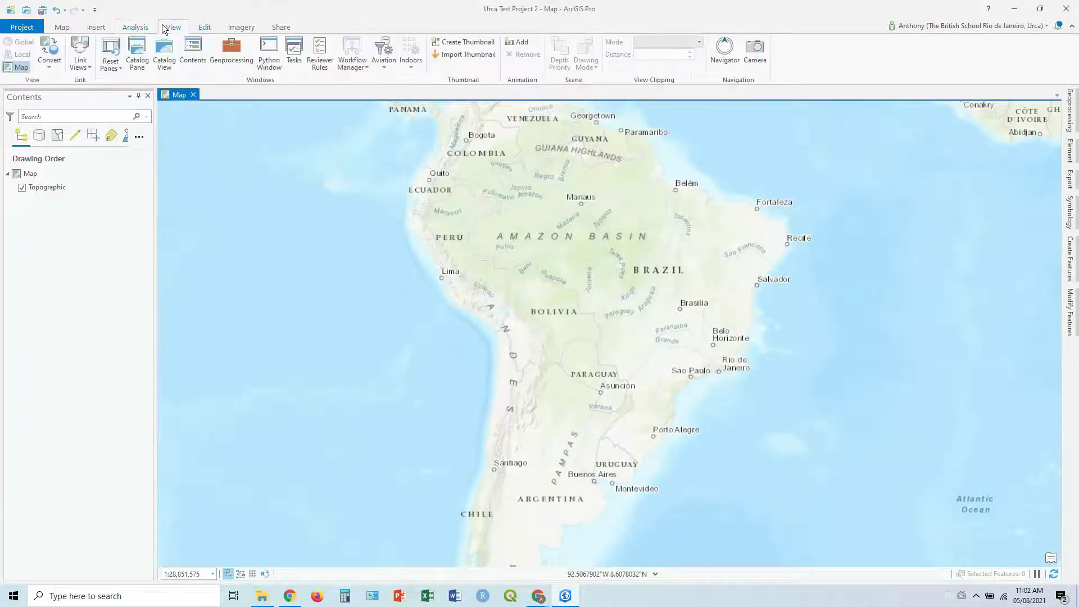
pyautogui.click(205, 27)
pyautogui.click(242, 27)
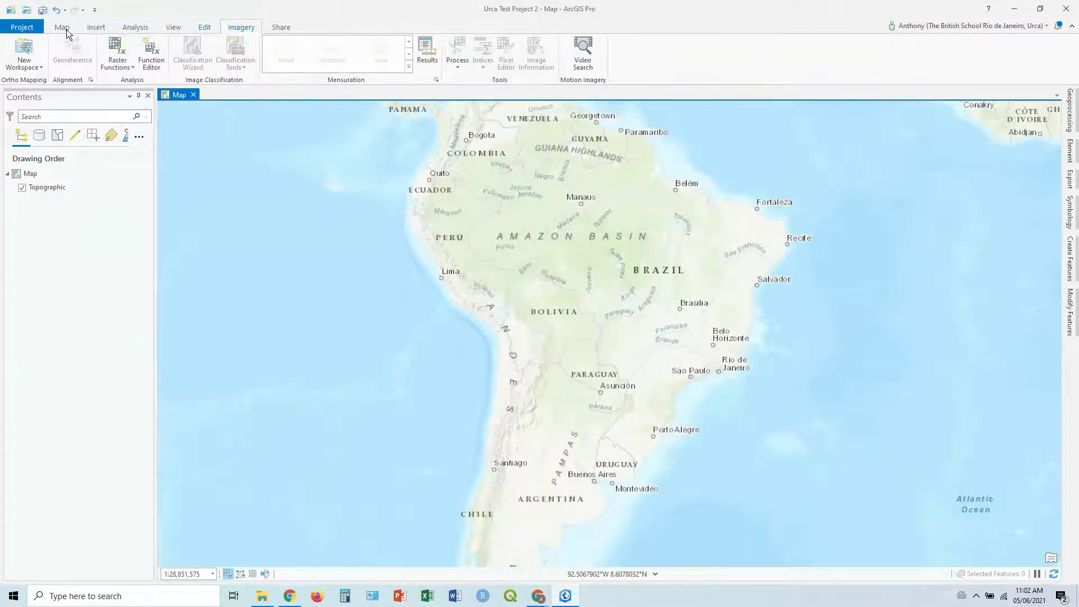
pyautogui.click(64, 30)
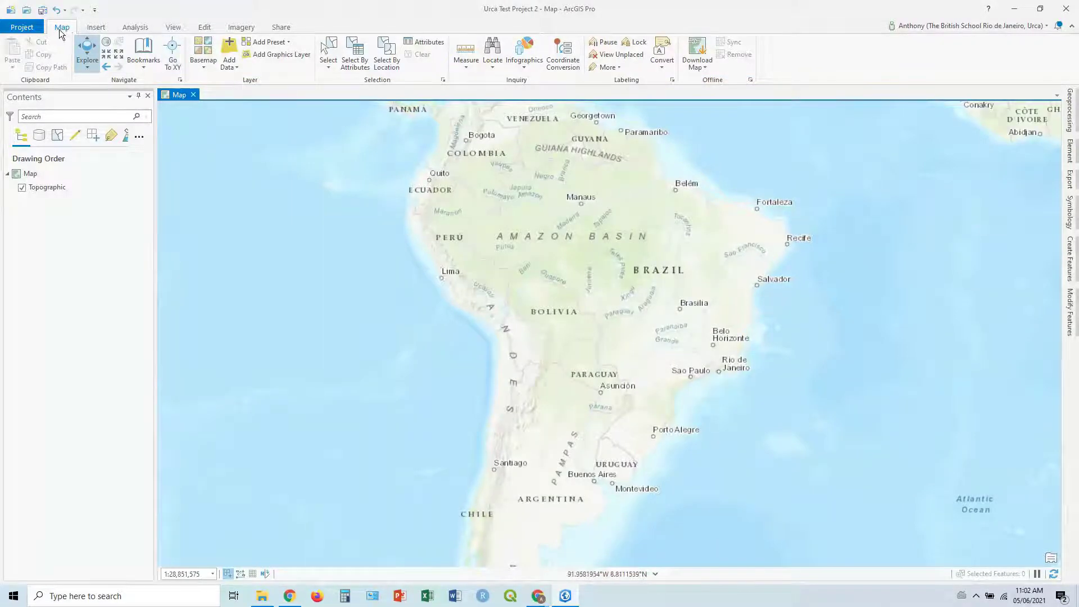
# Add main.Urca_MC_2021_Data_Original_v2 from Urca_MC_2021_Geopackage.gpkg to the map as a point layer.
pyautogui.click(236, 68)
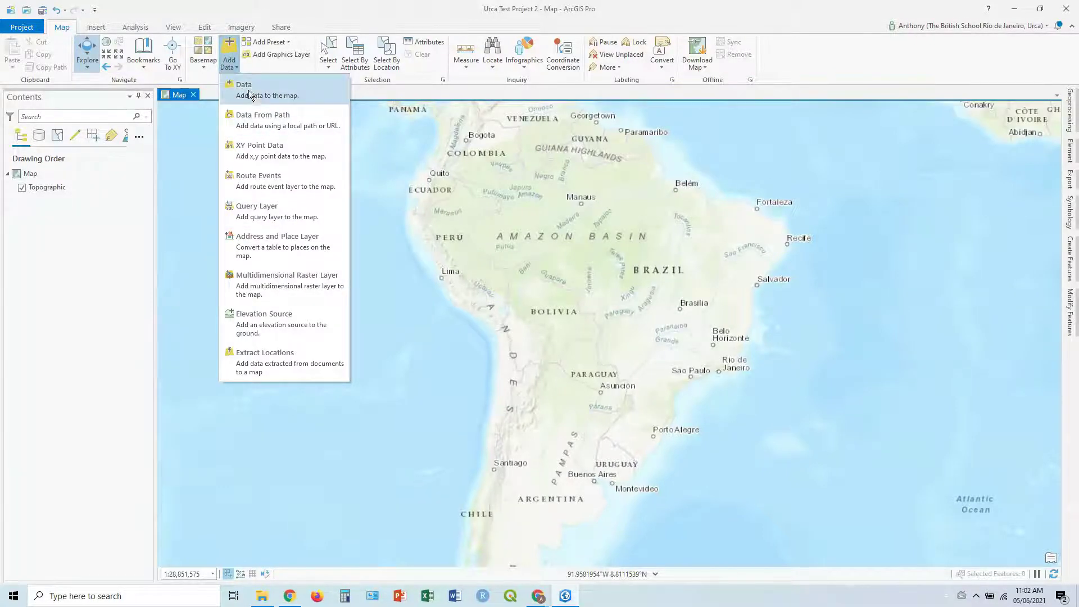
pyautogui.click(232, 51)
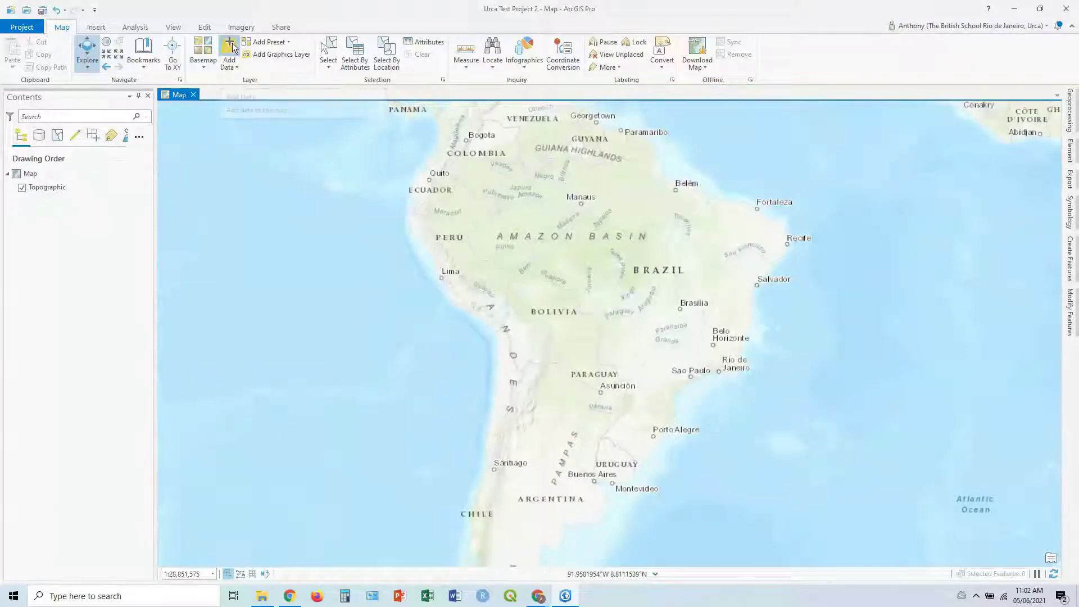
pyautogui.click(233, 48)
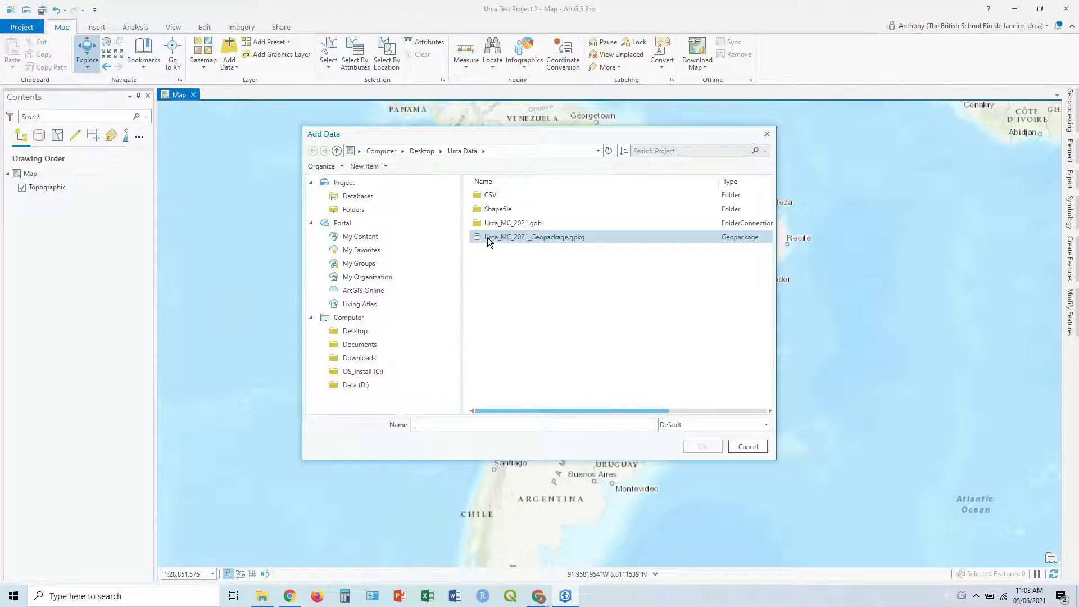
pyautogui.doubleClick(520, 237)
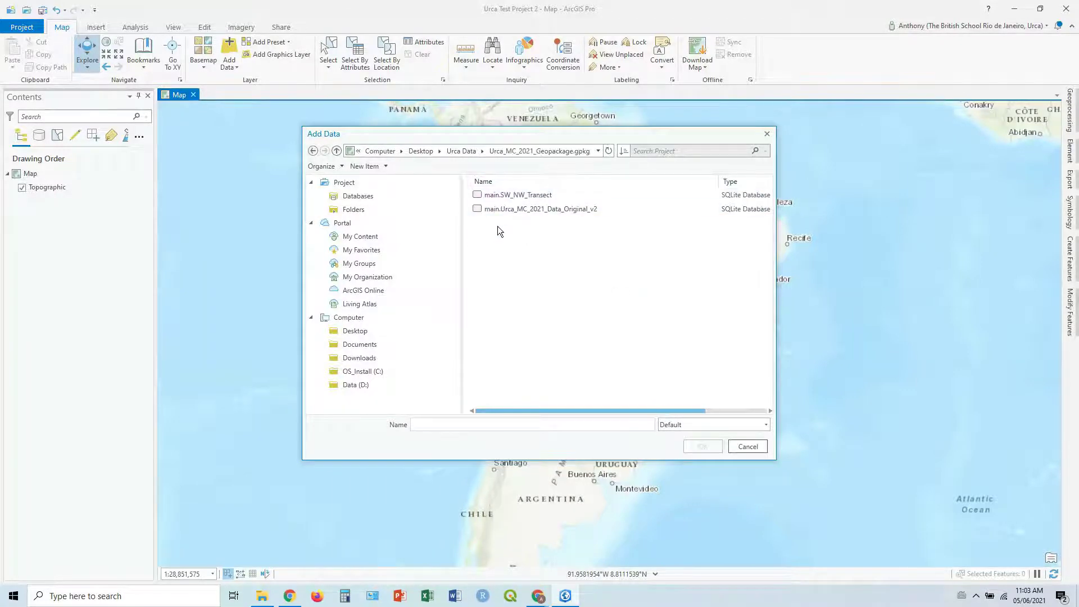
pyautogui.click(524, 210)
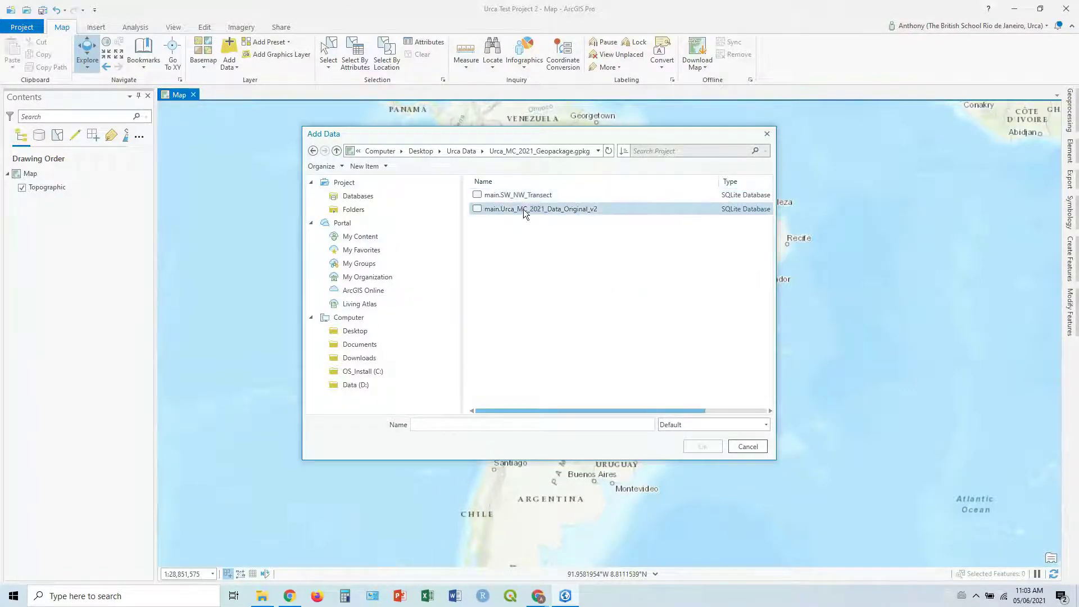
pyautogui.click(701, 447)
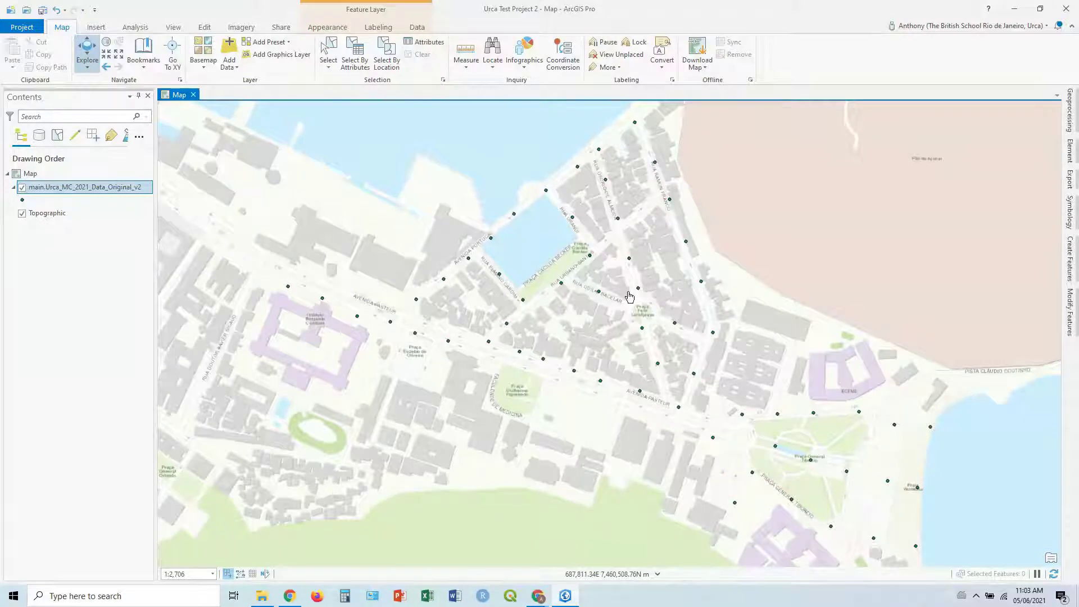
# Pan around Urca, then use Zoom To Layer on the main.Urca_MC_2021_Data_Original_v2 points.
pyautogui.press('Right')
pyautogui.press('Down')
pyautogui.moveTo(731, 299); pyautogui.dragTo(607, 227)
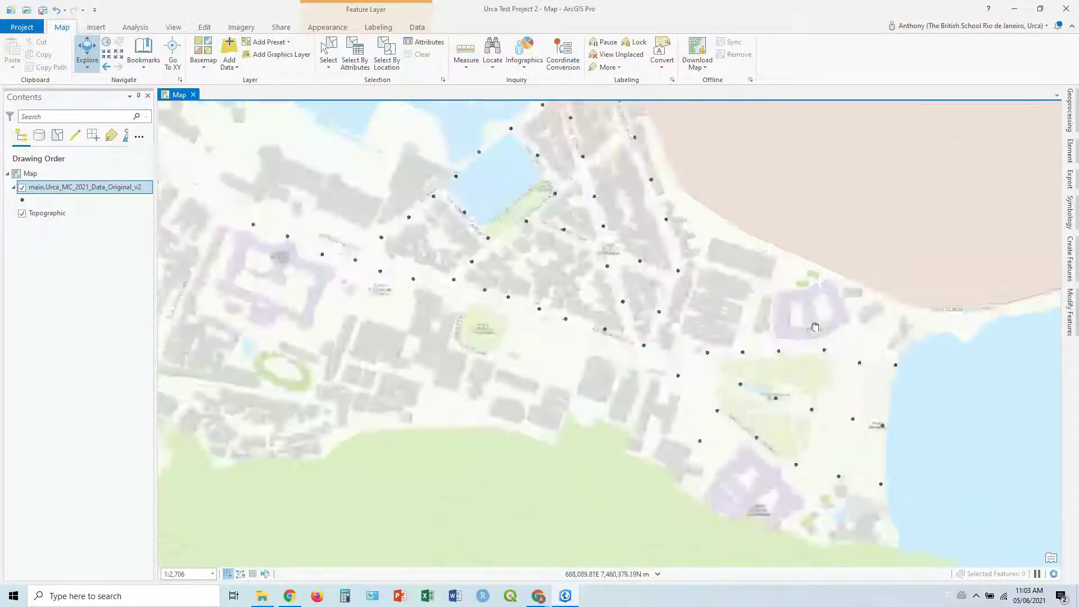
pyautogui.scroll(-4, 815, 327)
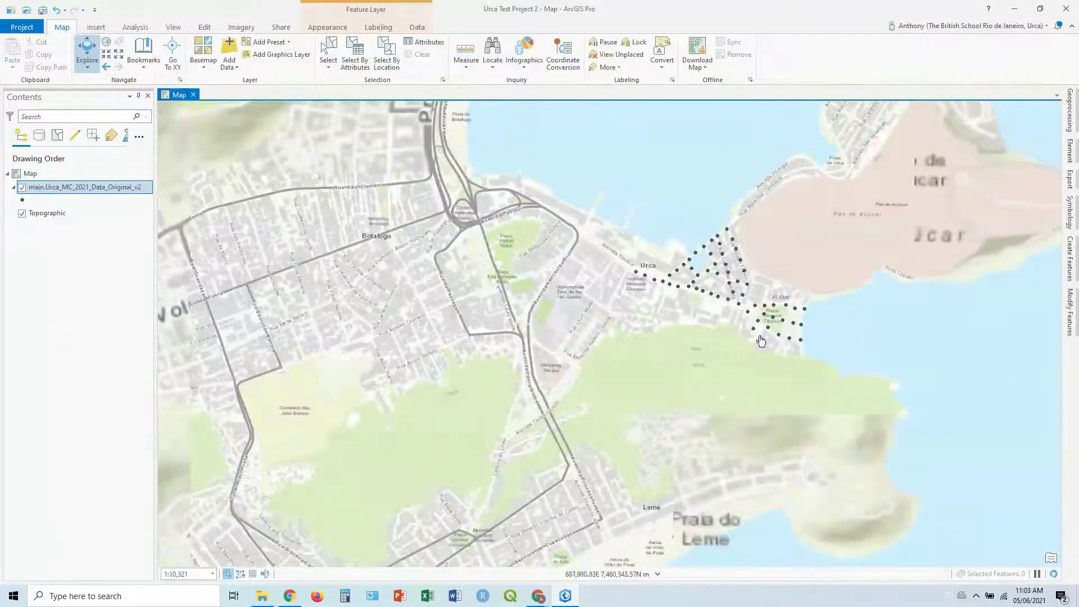
pyautogui.scroll(3, 771, 300)
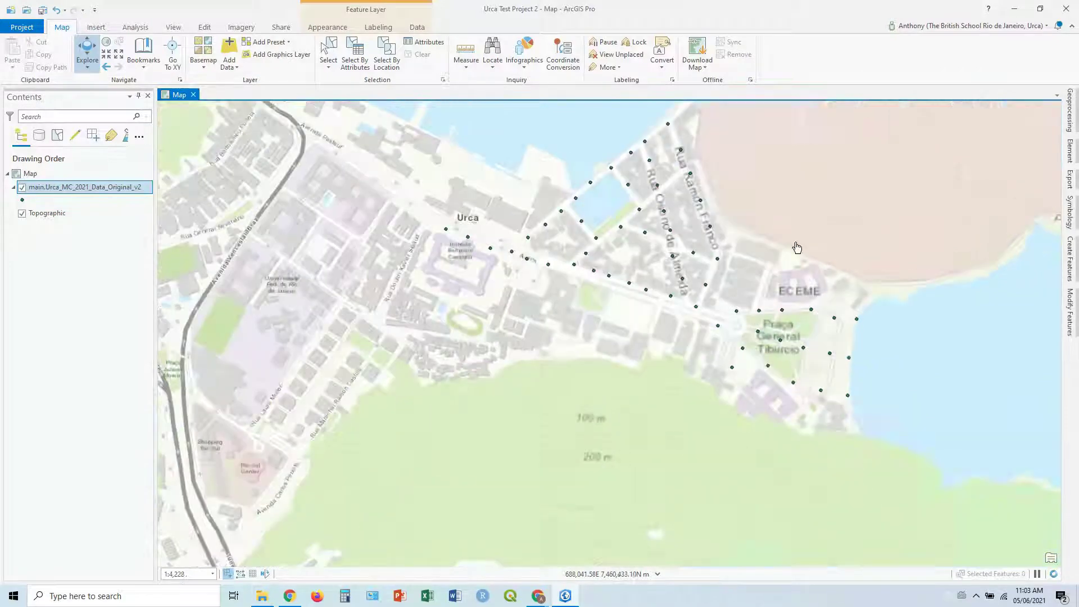
pyautogui.moveTo(797, 247); pyautogui.dragTo(716, 328)
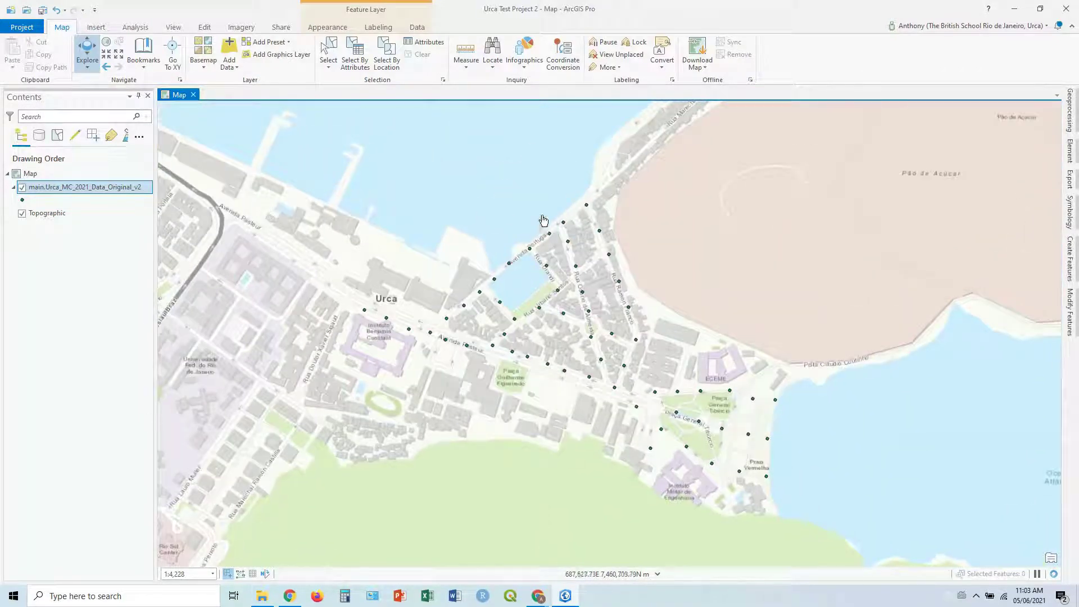
pyautogui.scroll(-9, 543, 220)
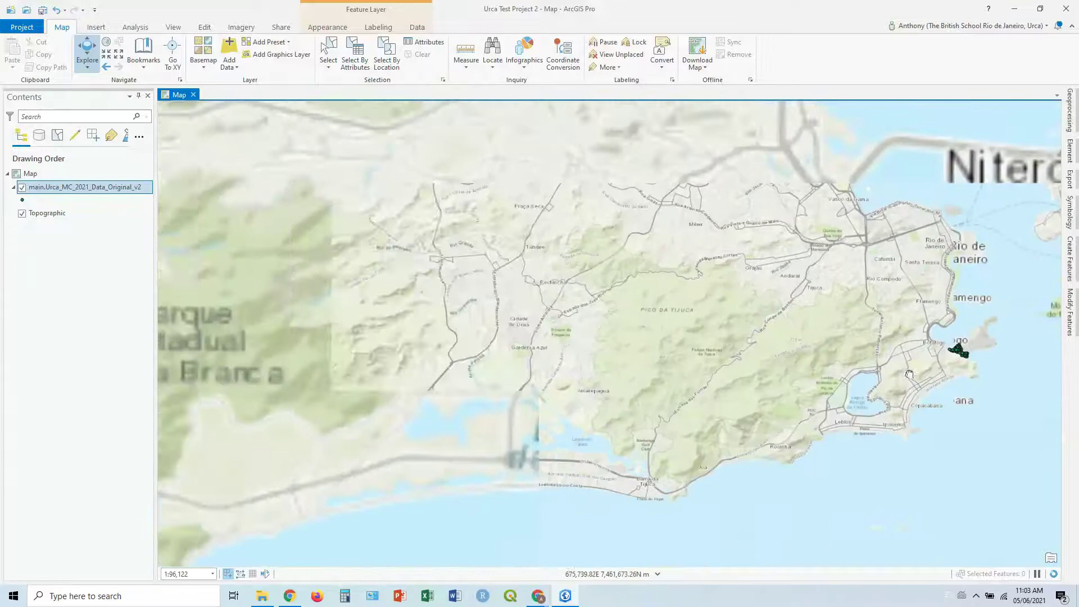
pyautogui.press('Left')
pyautogui.press('Left')
pyautogui.press('Left')
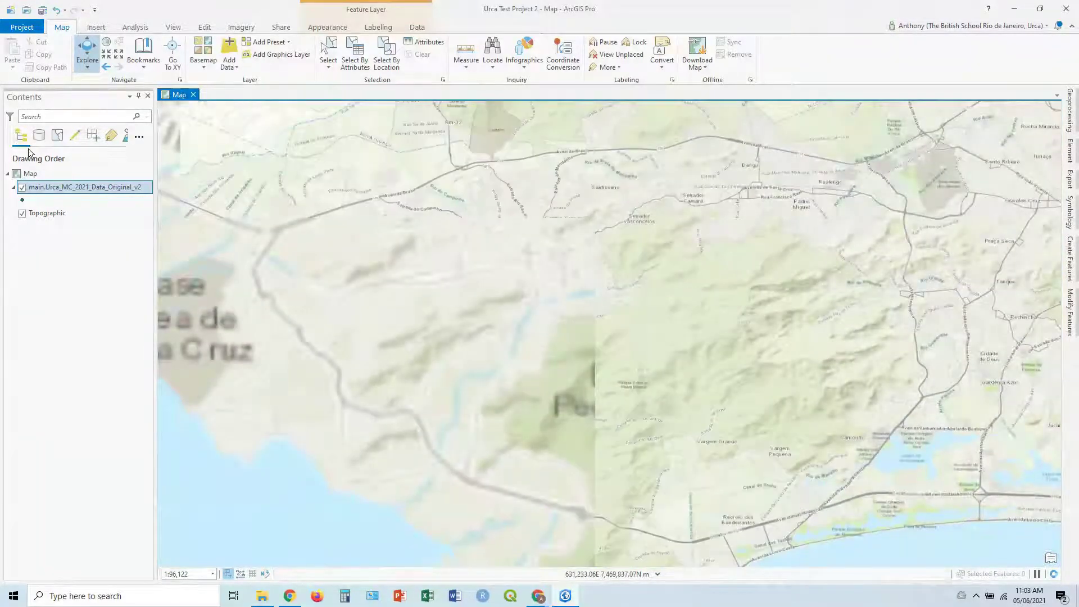
pyautogui.rightClick(56, 188)
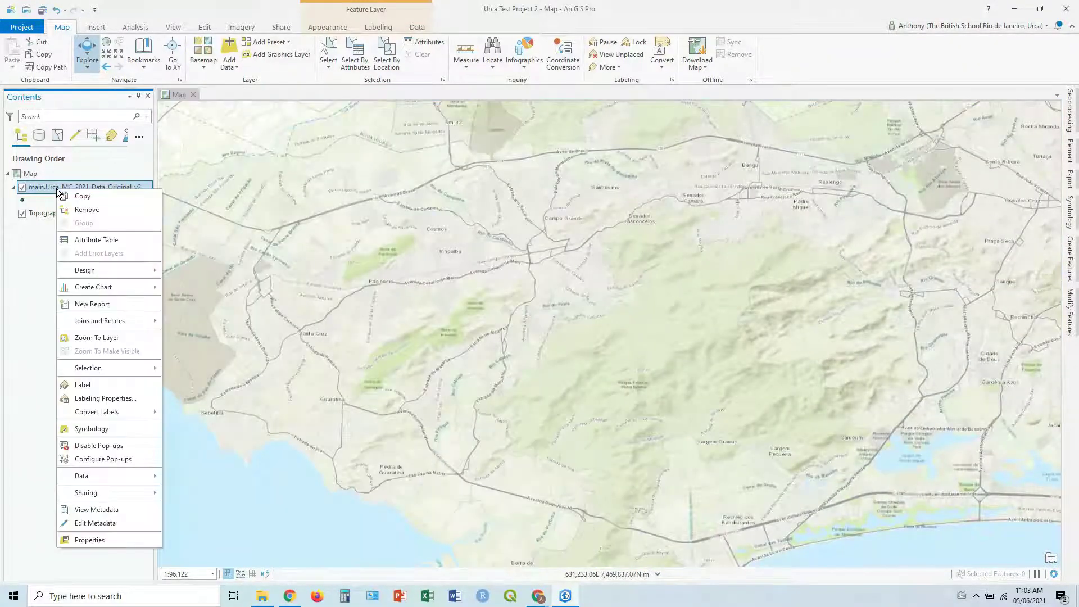
pyautogui.click(111, 337)
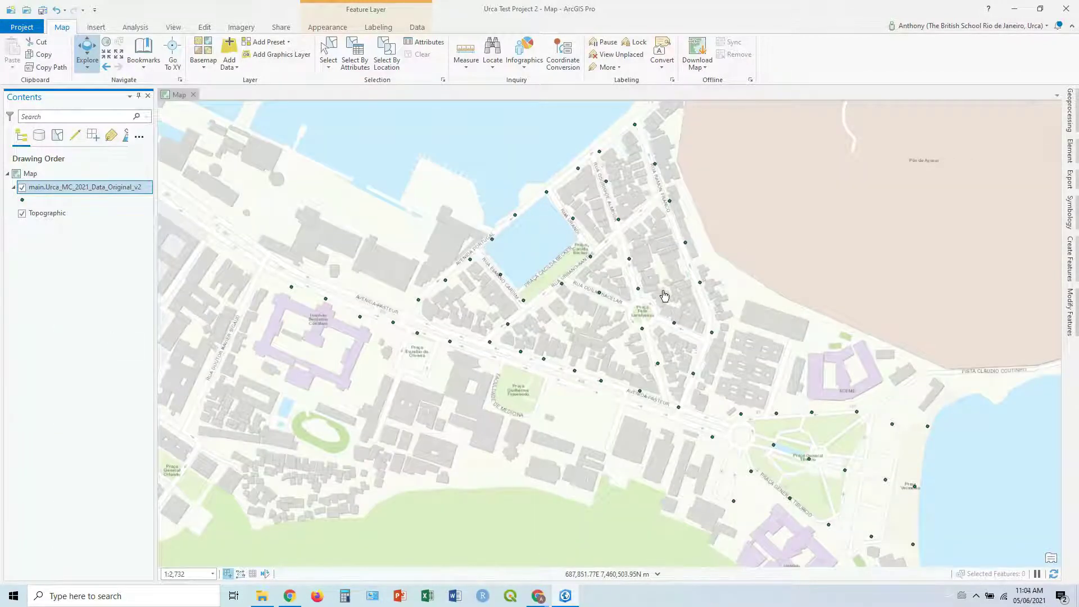
# Make the point symbol 12 pt in Olivenite Green and apply it.
pyautogui.click(22, 202)
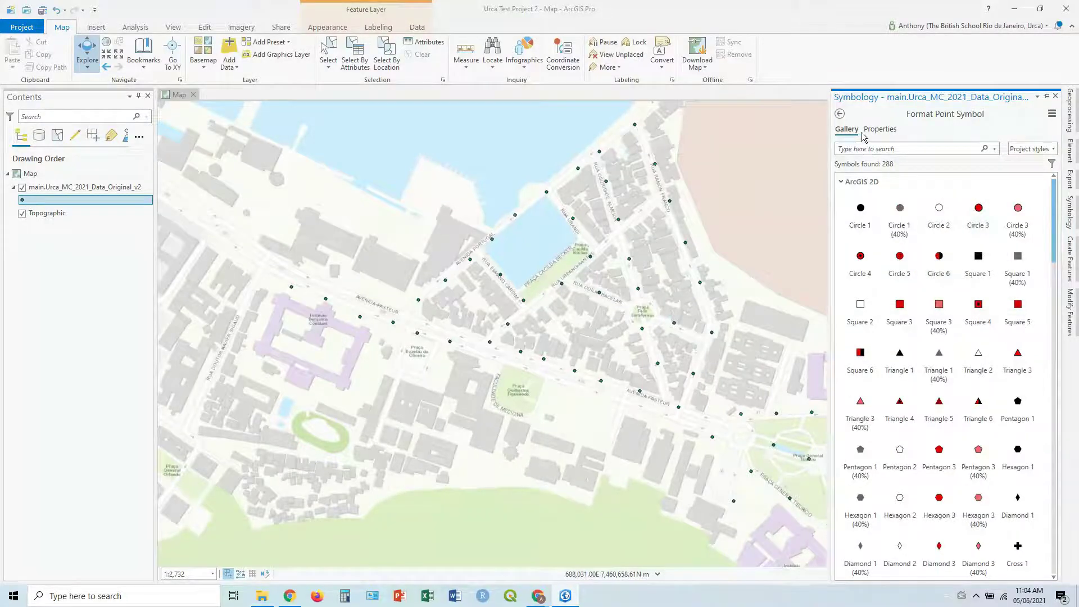
pyautogui.scroll(-6, 976, 349)
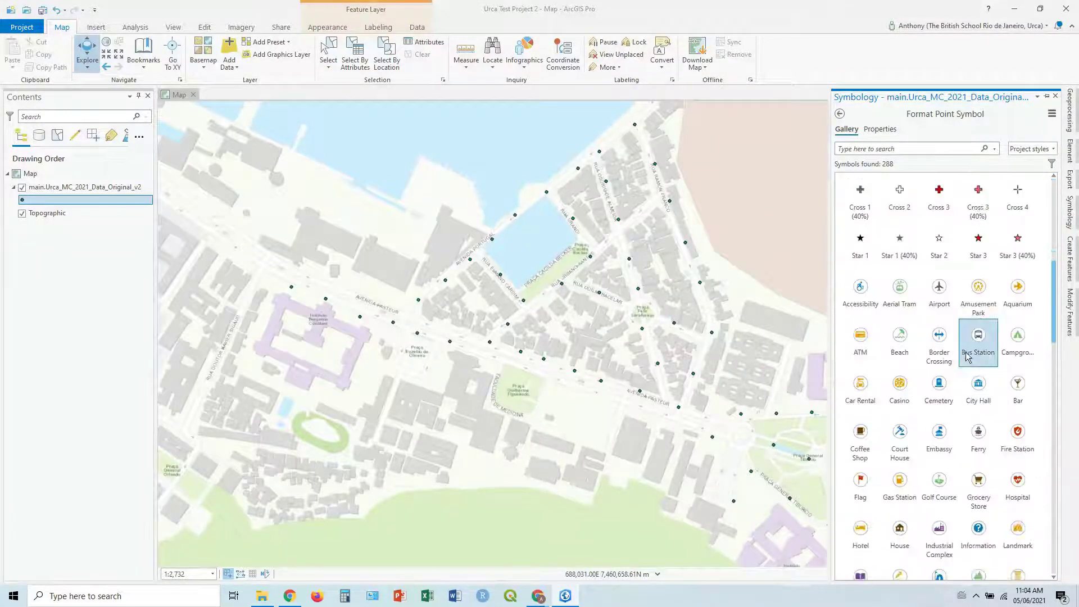
pyautogui.scroll(3, 966, 356)
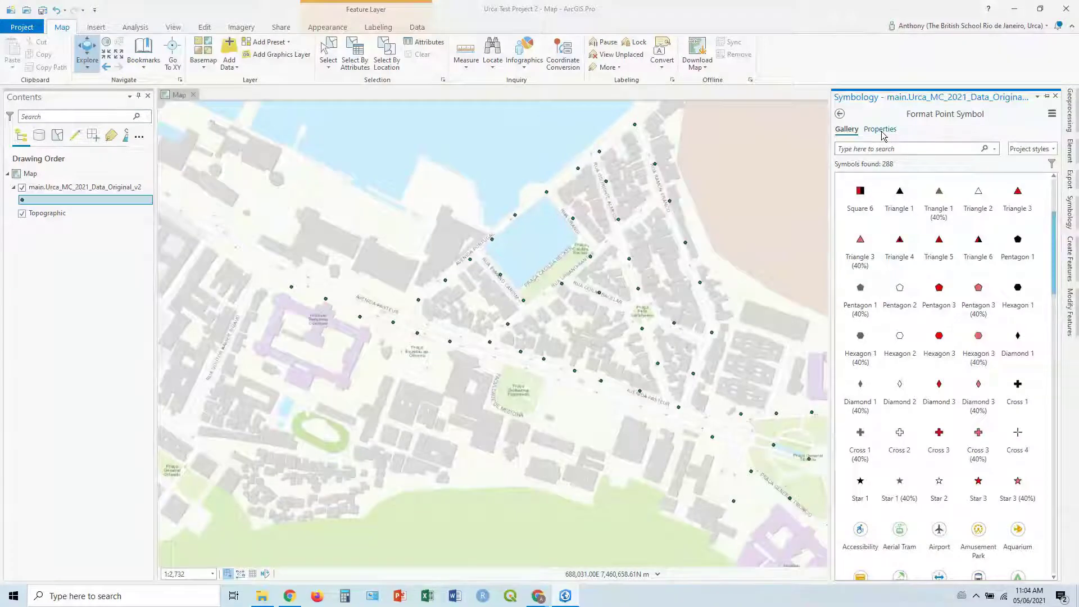
pyautogui.click(880, 130)
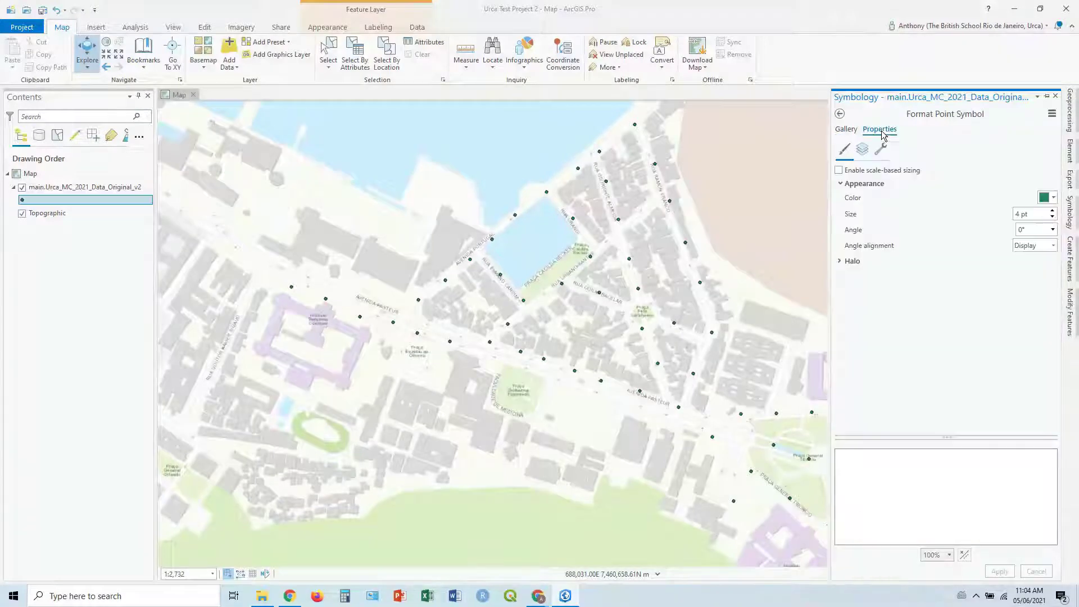
pyautogui.doubleClick(1053, 214)
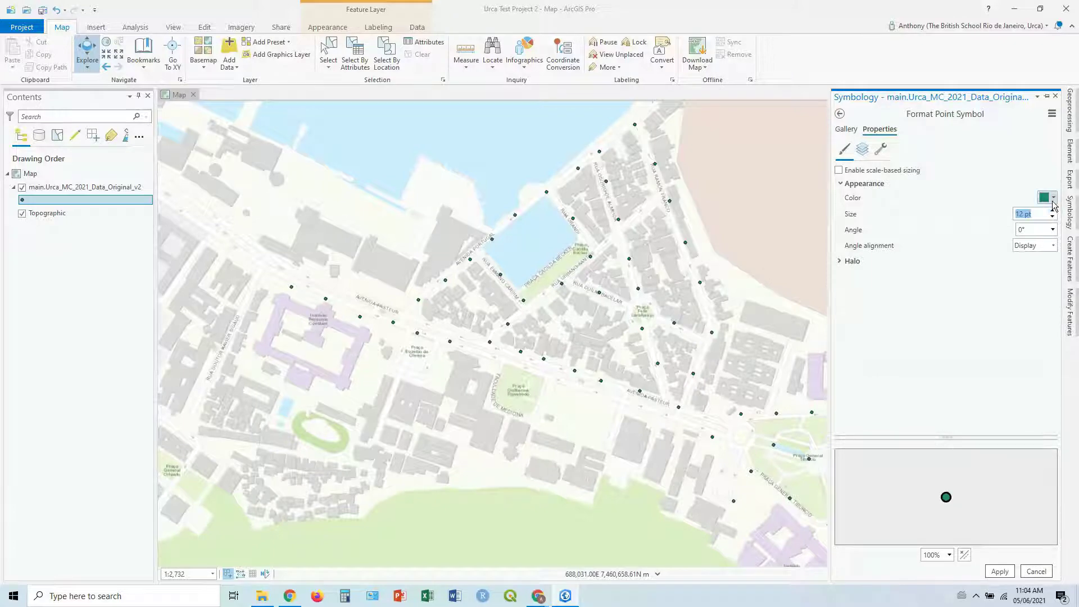
pyautogui.click(1053, 197)
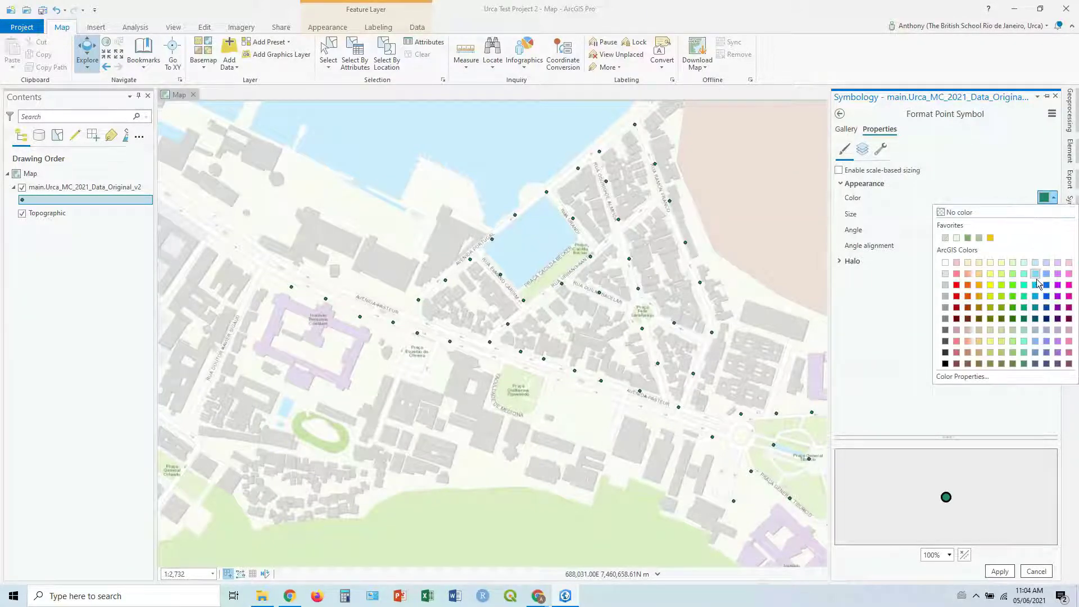
pyautogui.click(991, 308)
pyautogui.click(1000, 571)
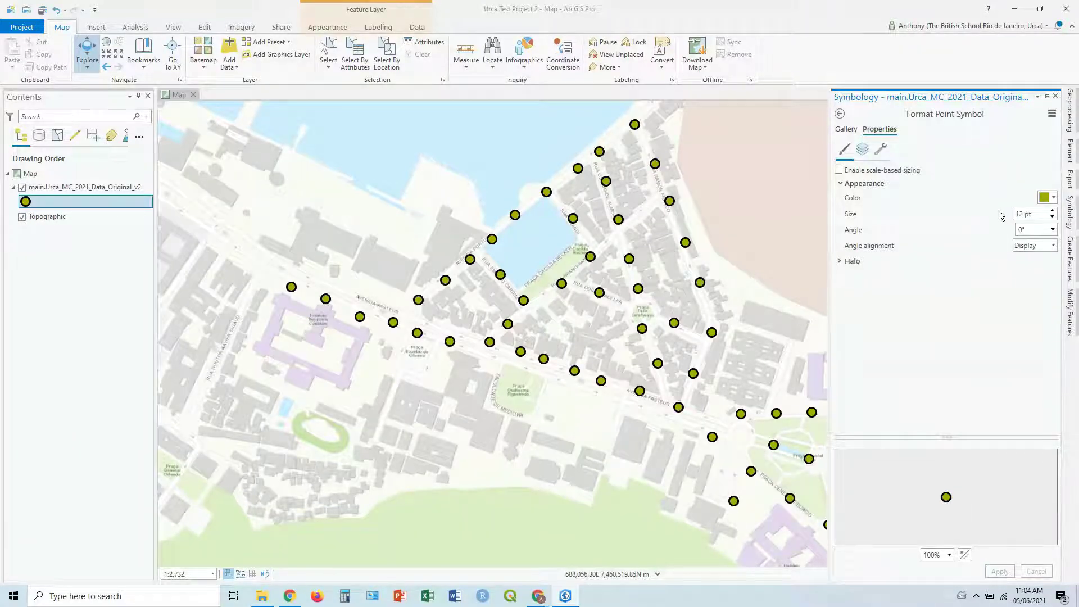
# Set the marker outline width to 1 pt, apply it, and return to the main symbology page.
pyautogui.click(862, 155)
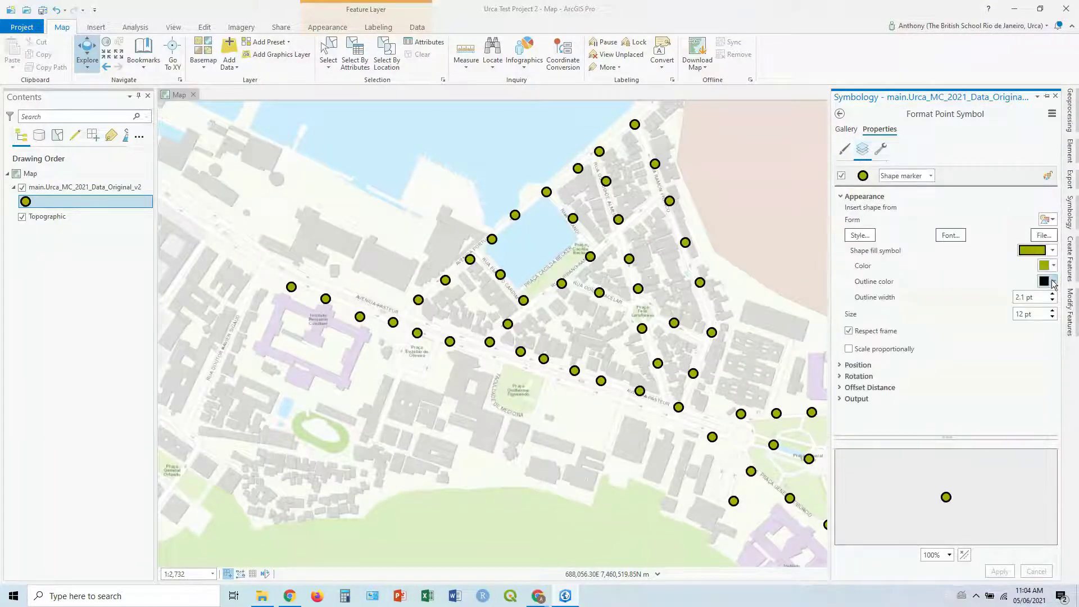
pyautogui.click(1053, 301)
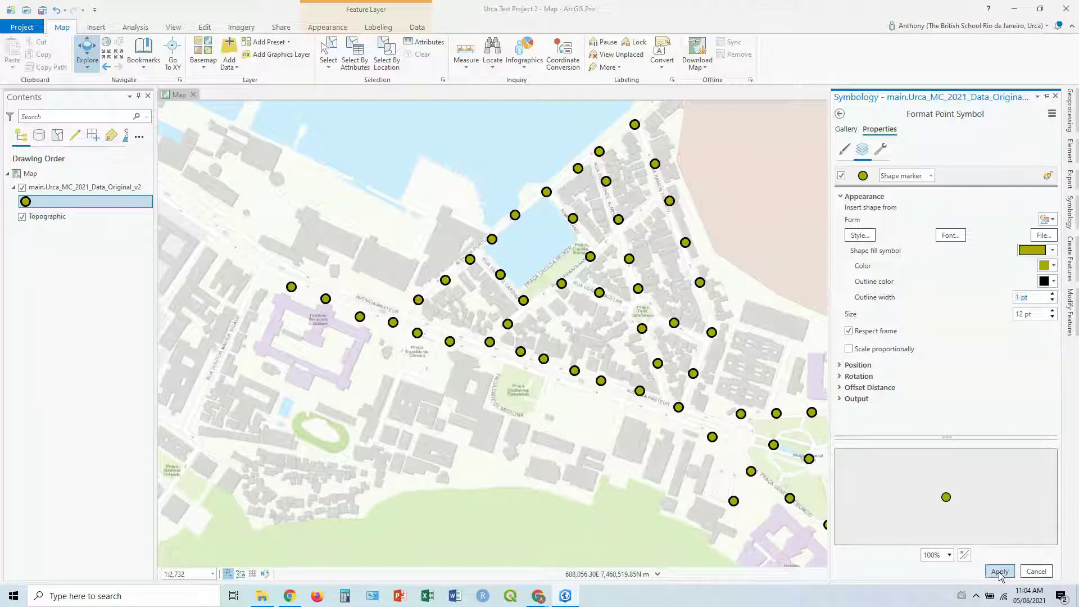
pyautogui.click(999, 572)
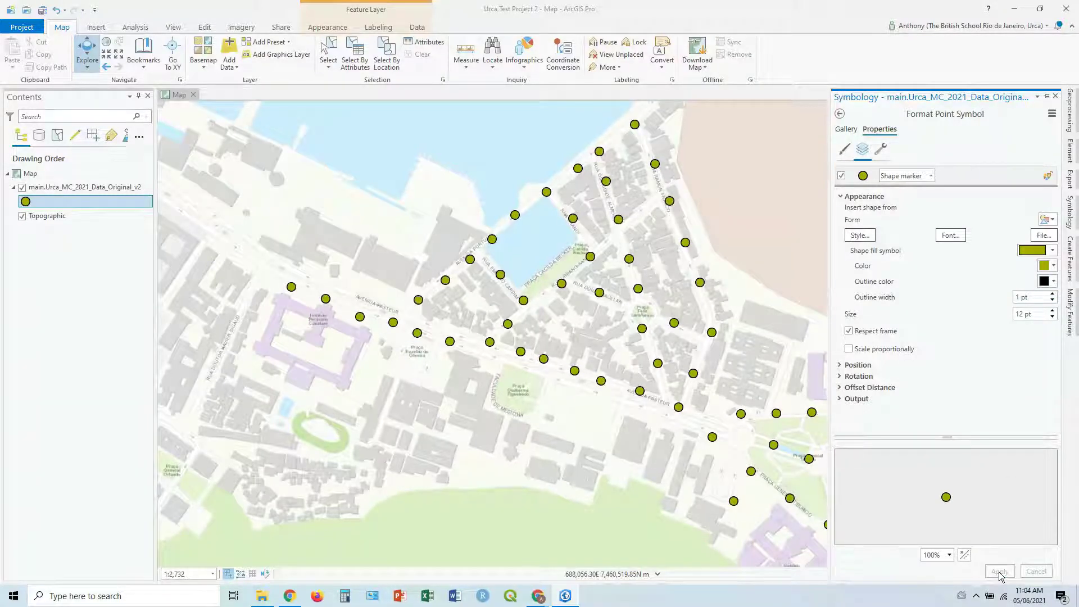
pyautogui.click(881, 150)
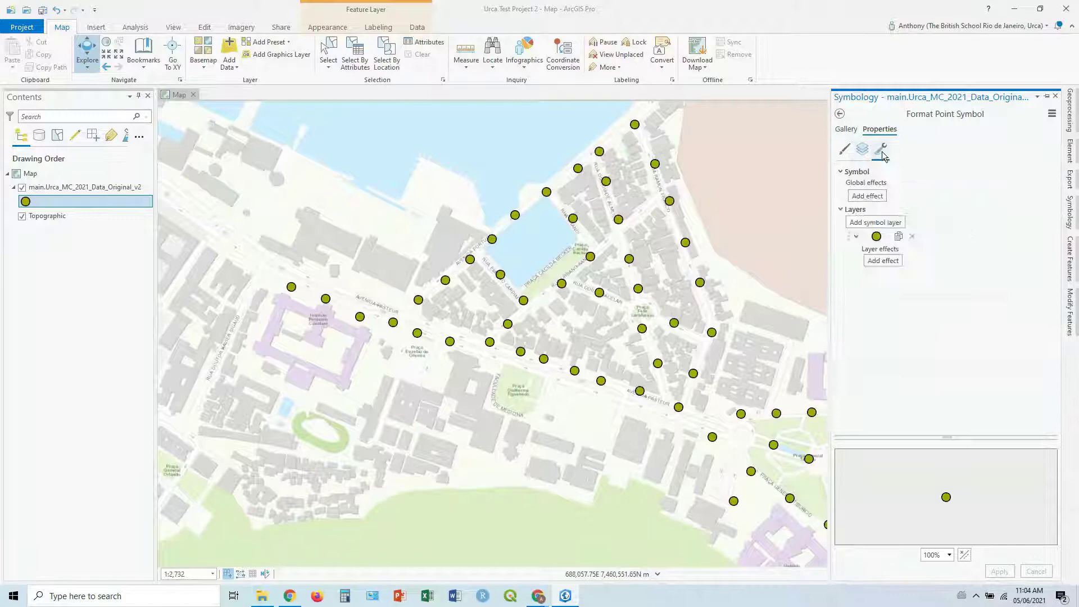
pyautogui.click(860, 156)
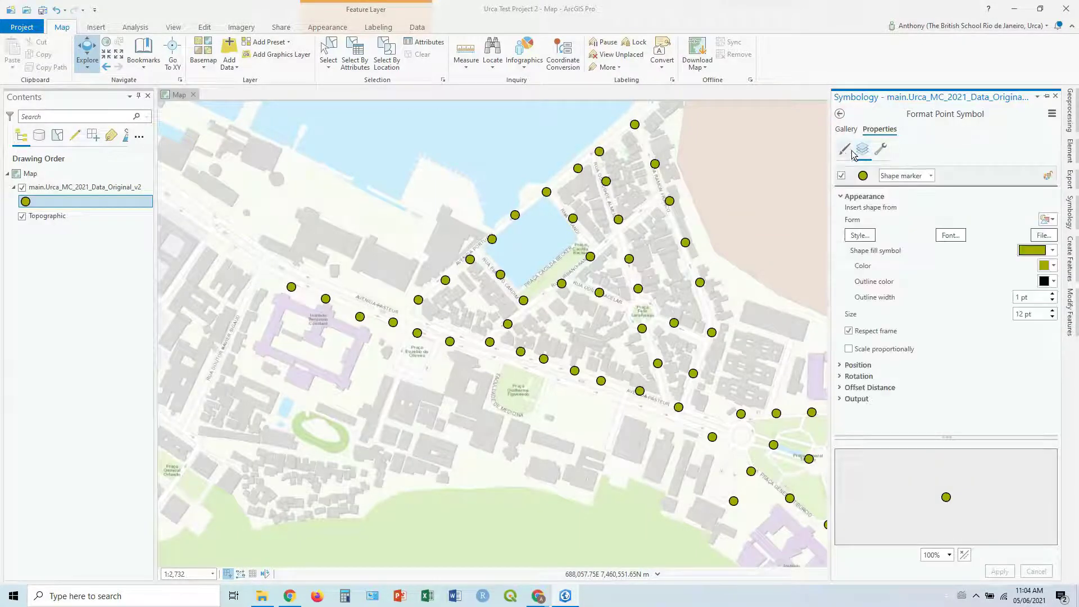
pyautogui.click(847, 149)
pyautogui.click(847, 130)
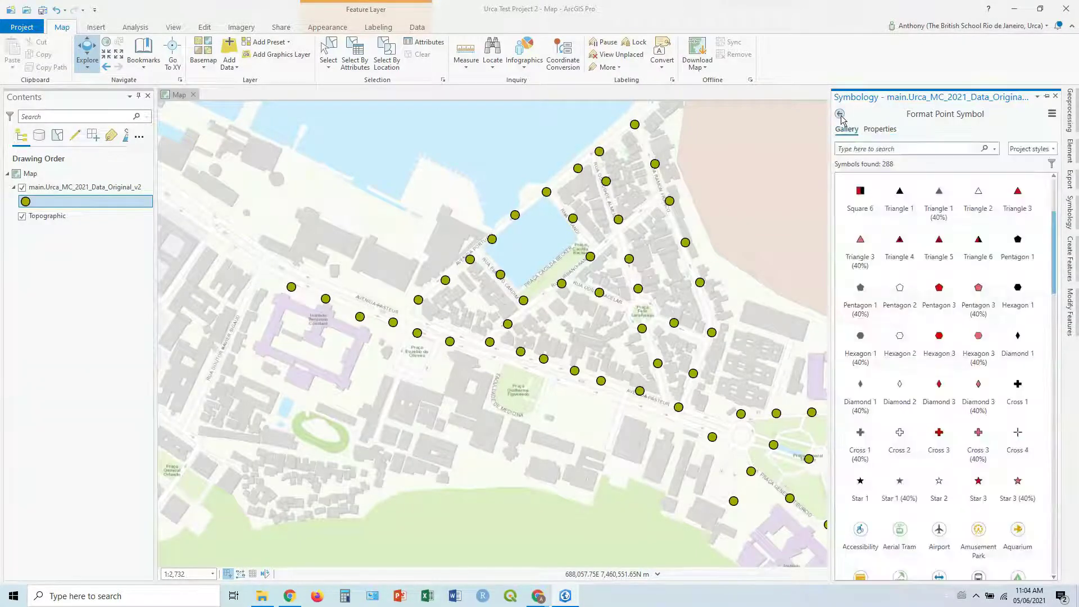
pyautogui.click(840, 114)
# Keep the points layer on Single Symbol symbology from the Appearance tab and close Symbology.
pyautogui.rightClick(42, 188)
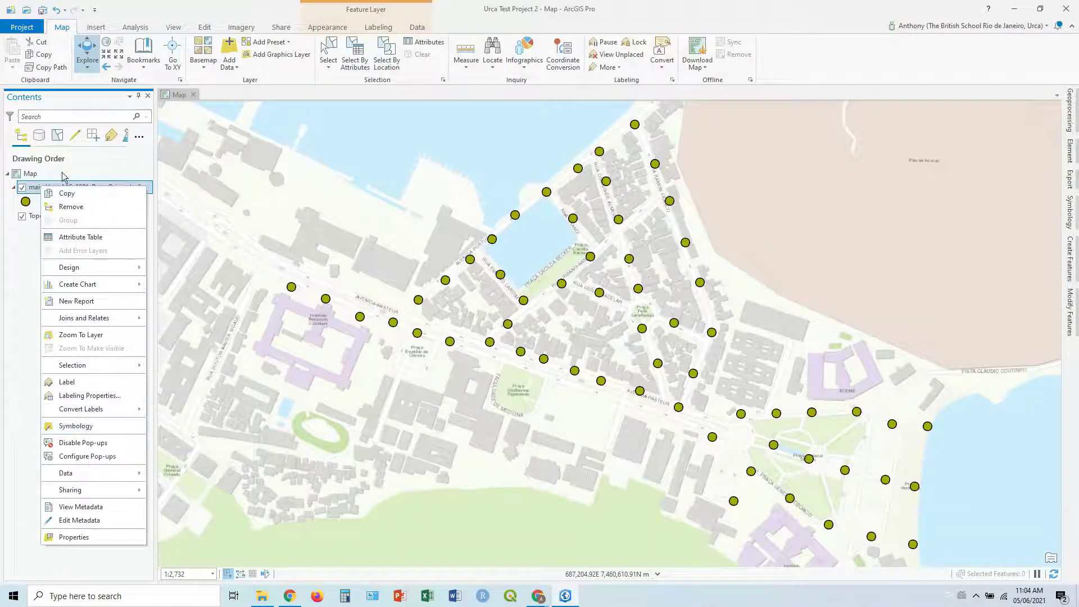
pyautogui.click(50, 187)
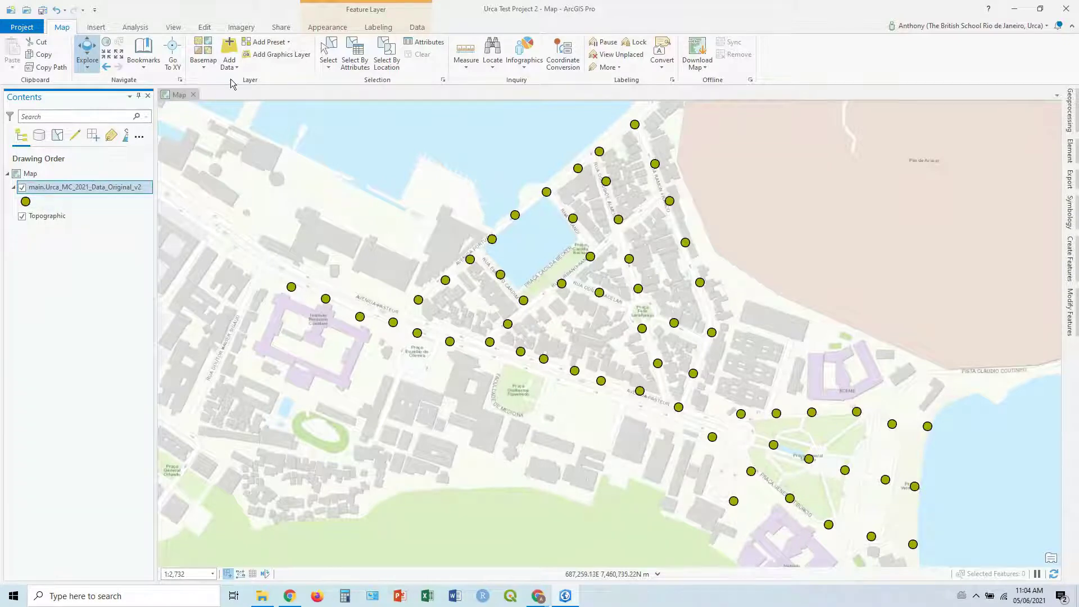
pyautogui.click(338, 28)
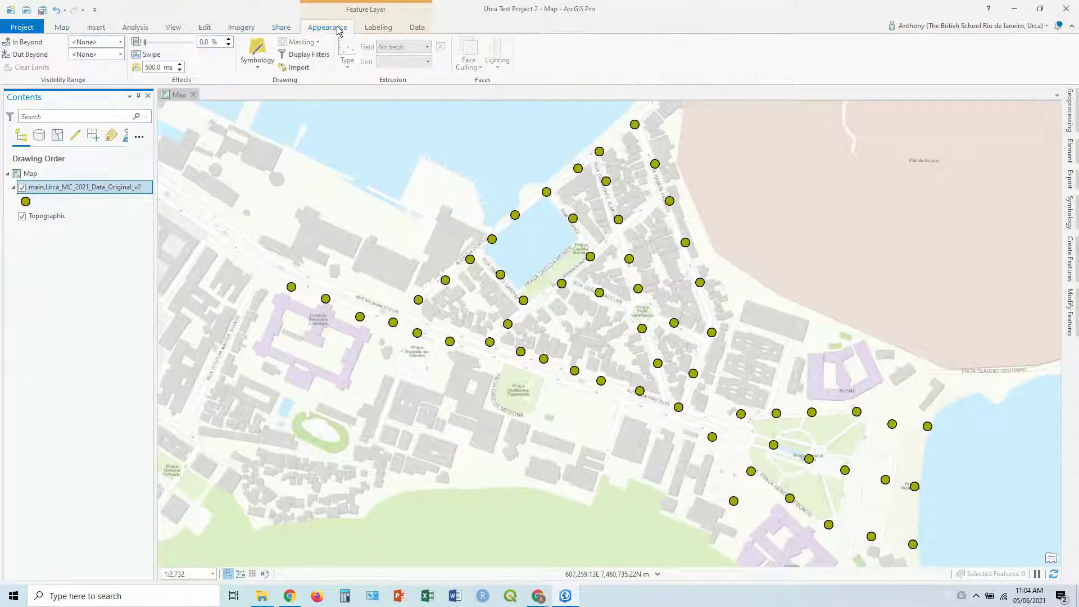
pyautogui.click(258, 66)
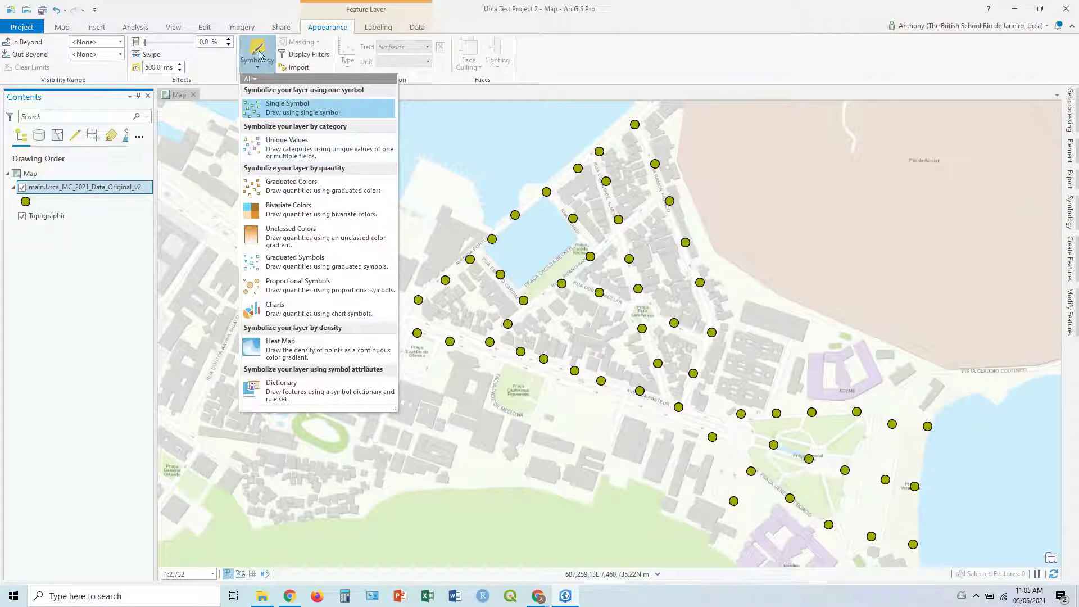
pyautogui.click(287, 106)
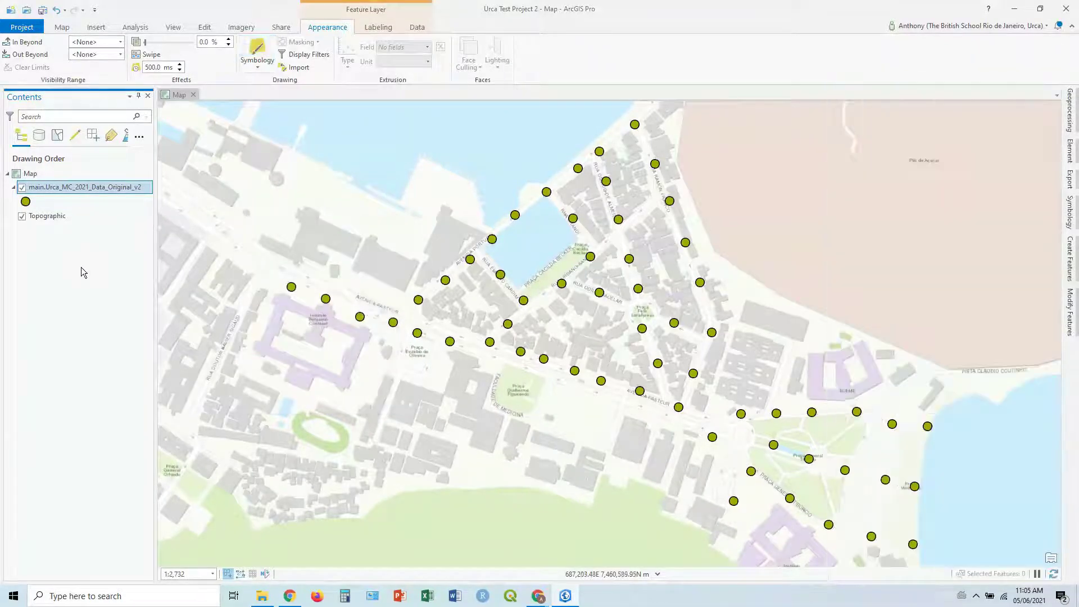
# Rename the points layer to 'Sample Points Geopackage' and verify the name in Layer Properties.
pyautogui.click(95, 188)
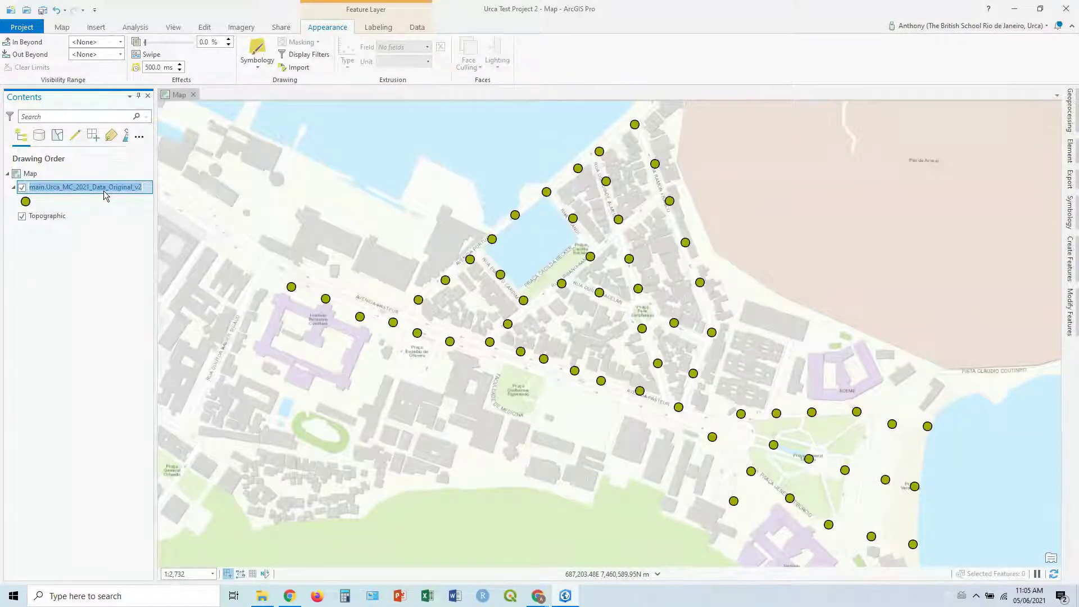
pyautogui.write('Sample P')
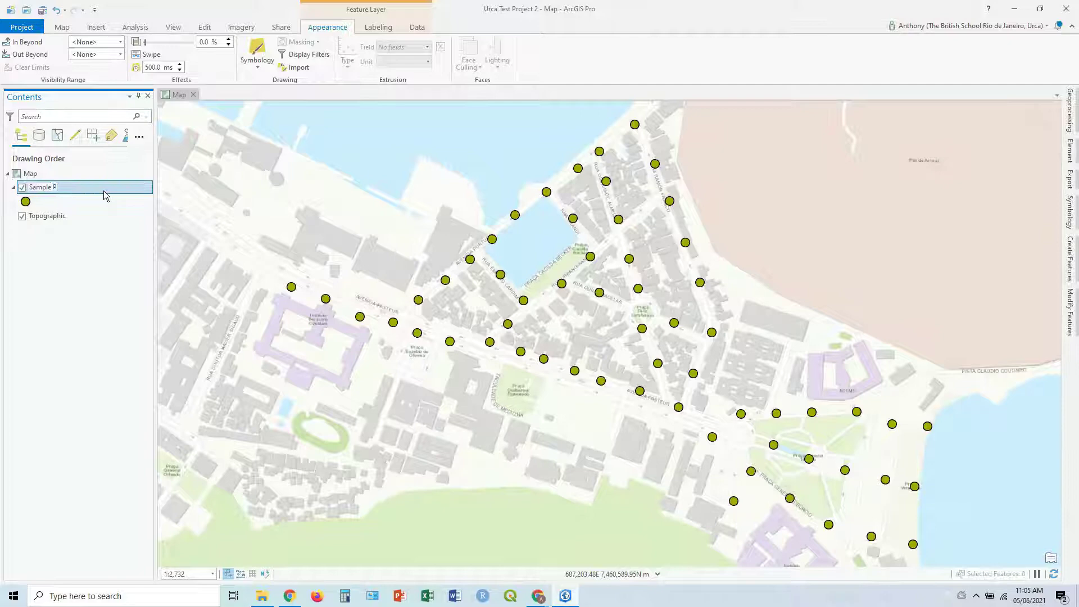
pyautogui.write('oints Geopackage')
pyautogui.press('Return')
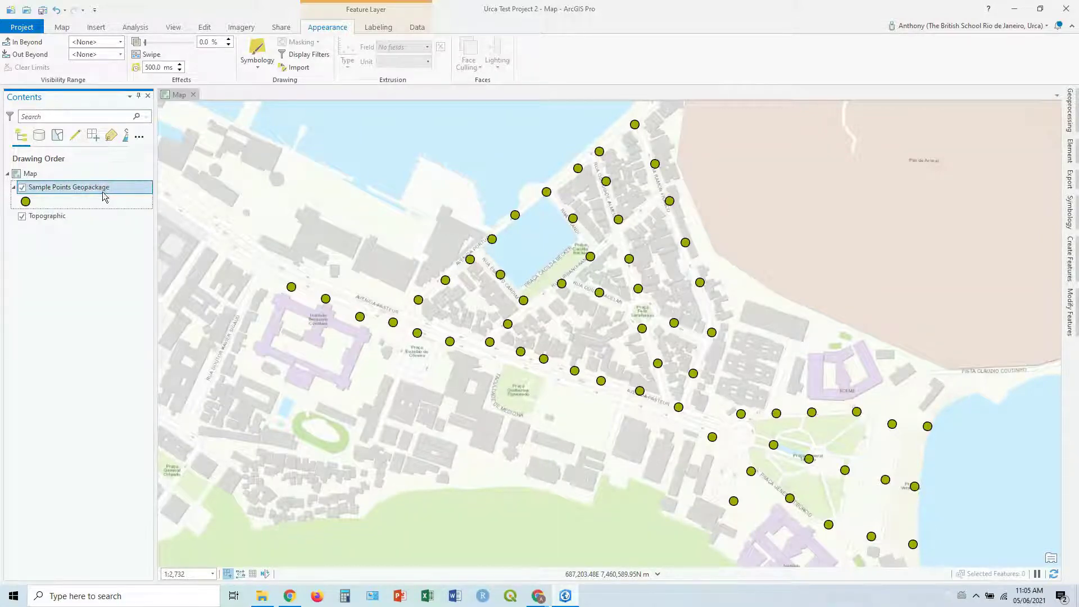
pyautogui.rightClick(103, 191)
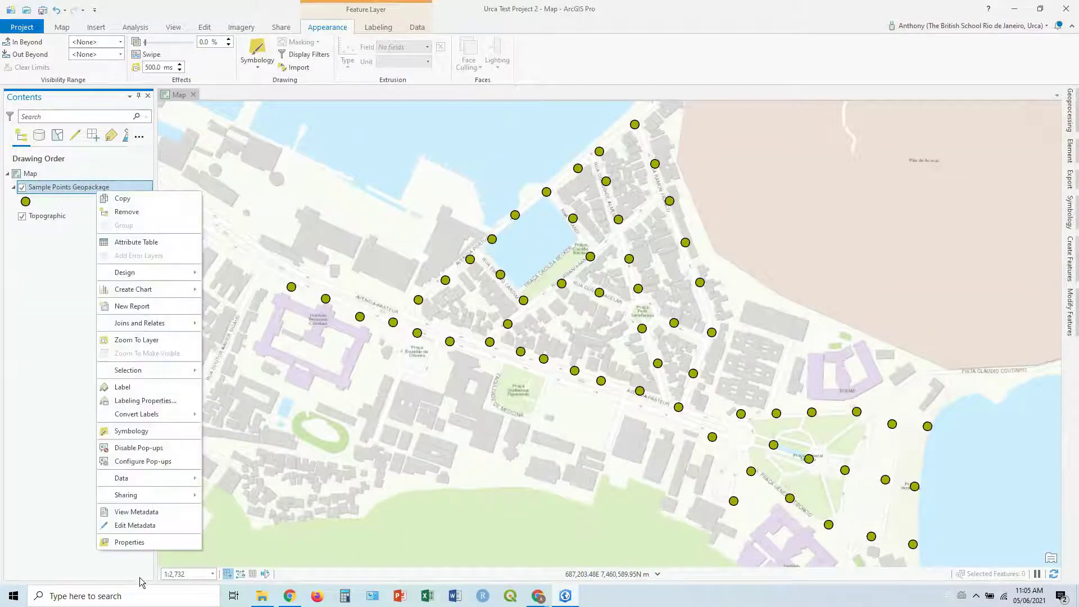
pyautogui.click(143, 543)
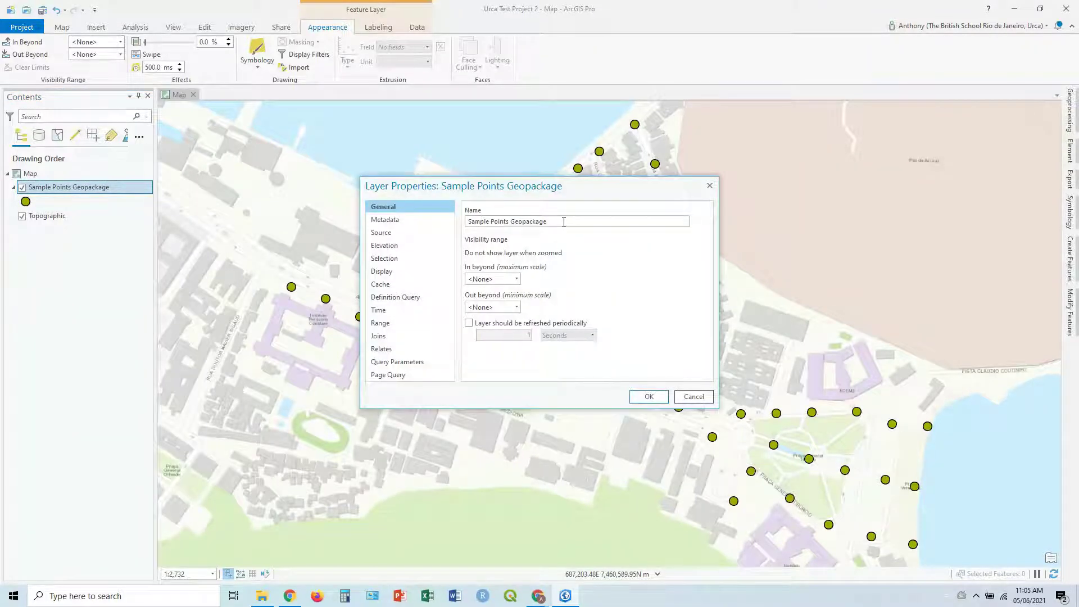
pyautogui.click(599, 220)
pyautogui.click(649, 397)
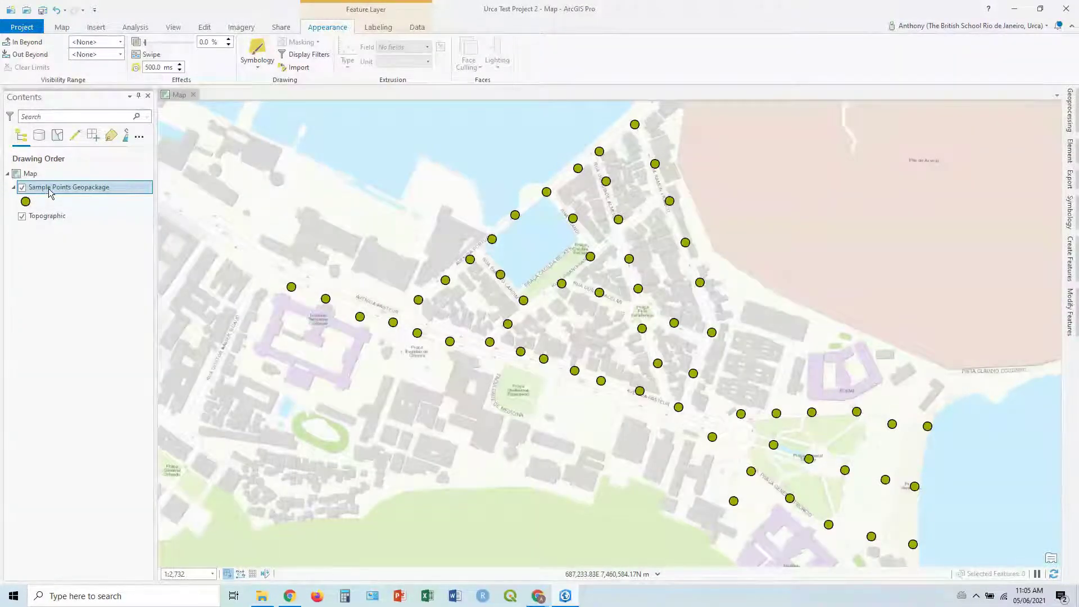
pyautogui.rightClick(74, 189)
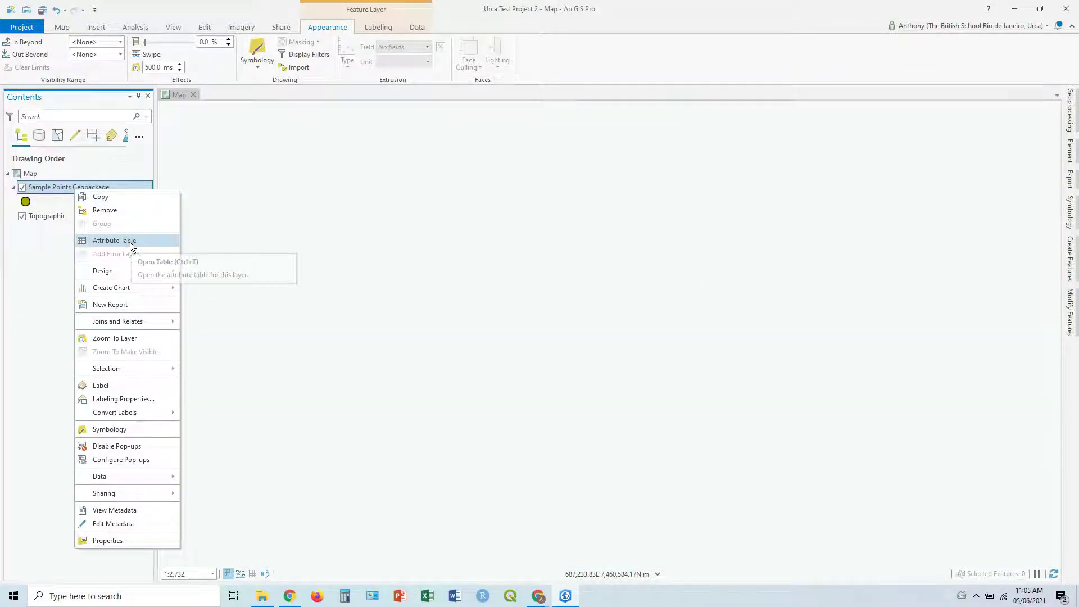
pyautogui.click(129, 242)
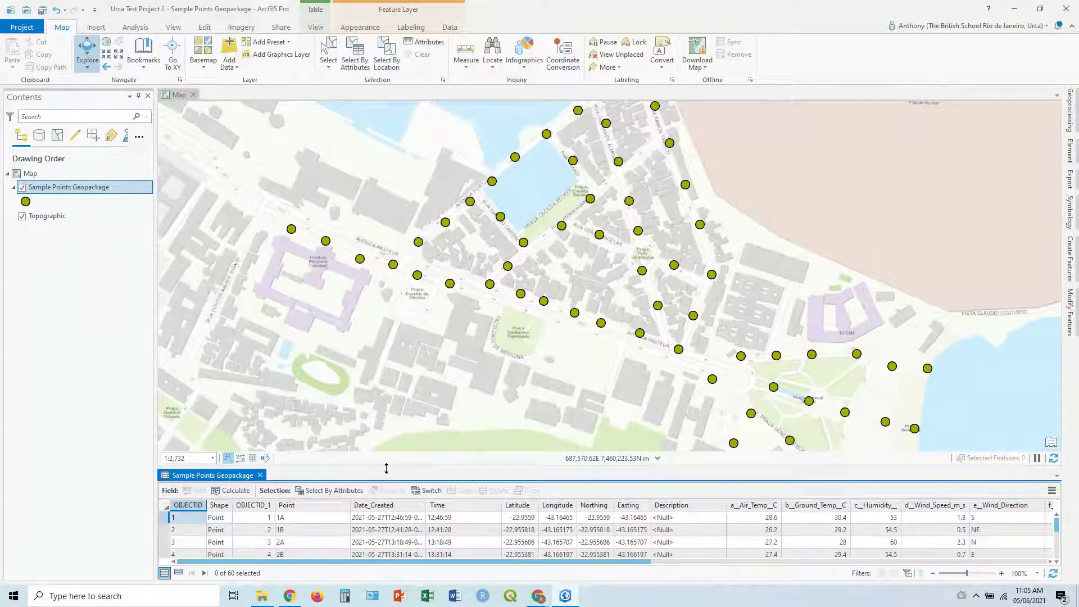
pyautogui.moveTo(386, 469); pyautogui.dragTo(383, 382)
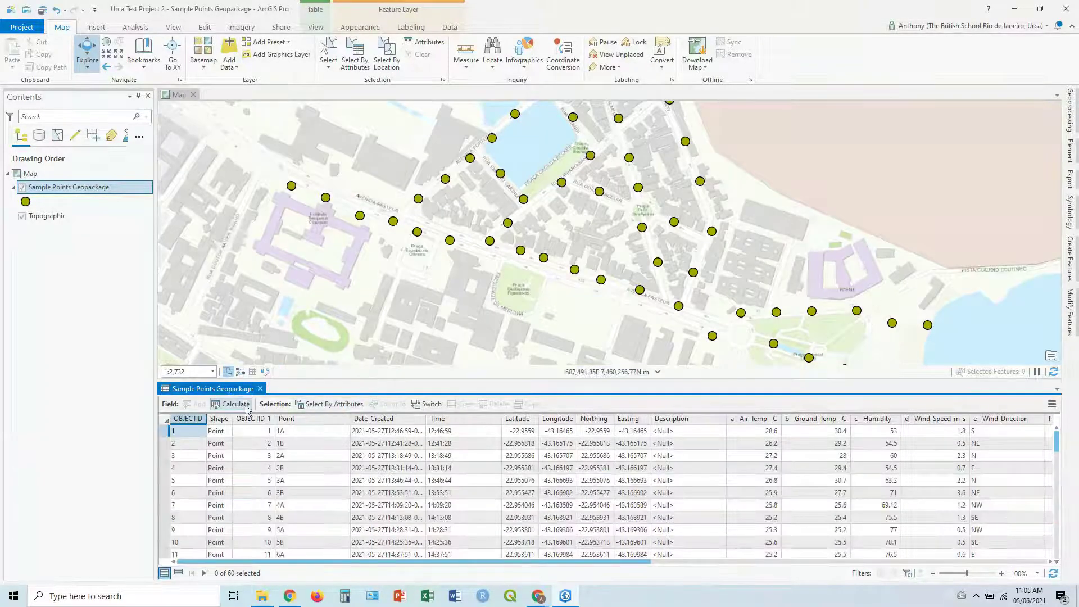
pyautogui.moveTo(218, 393); pyautogui.dragTo(182, 234)
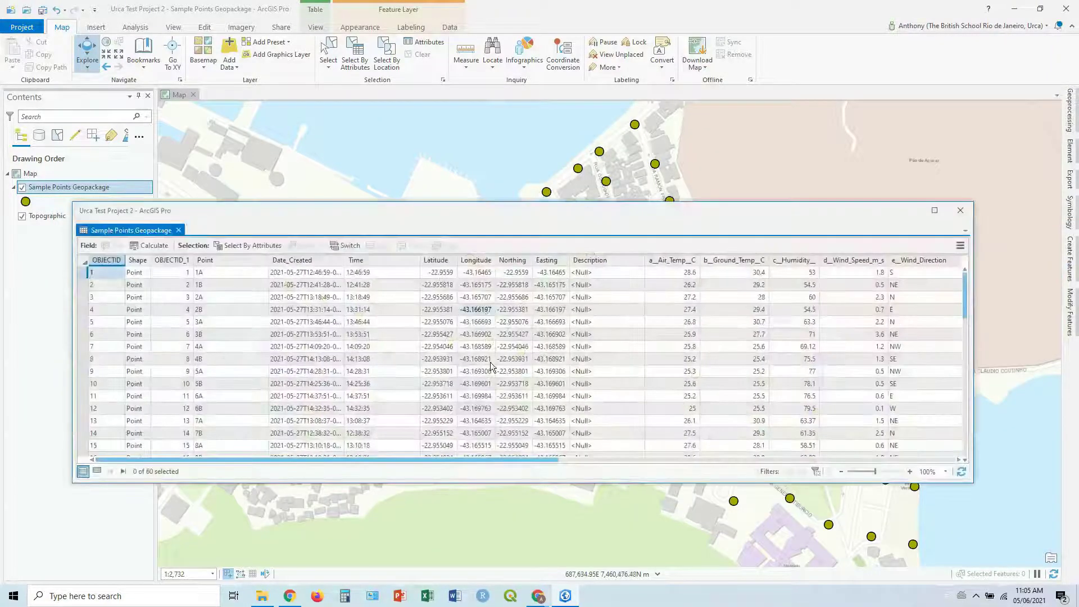
pyautogui.moveTo(522, 509); pyautogui.dragTo(516, 567)
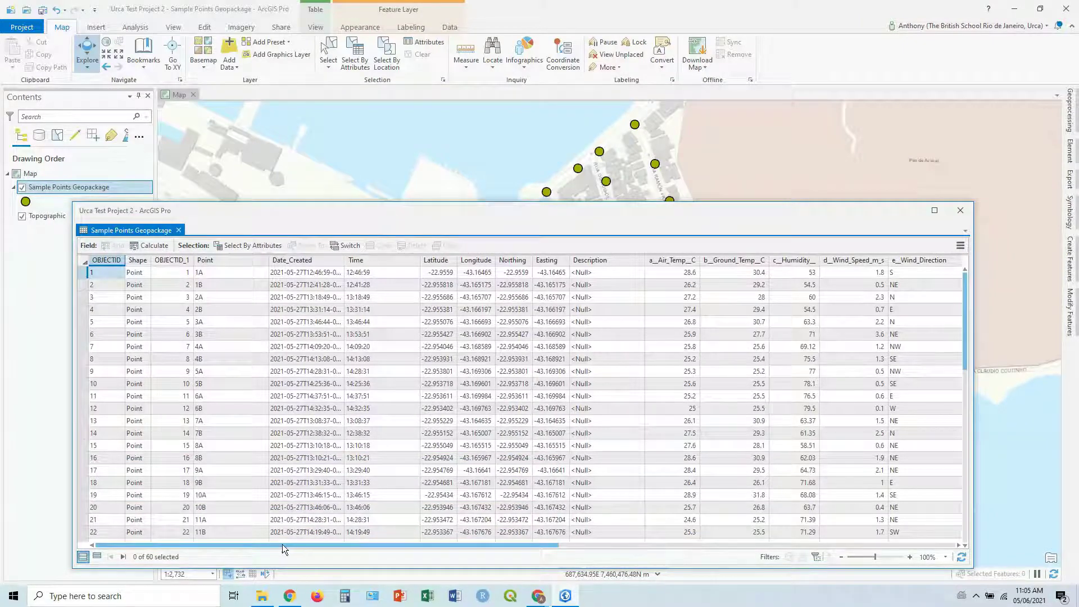
pyautogui.moveTo(282, 544); pyautogui.dragTo(194, 541)
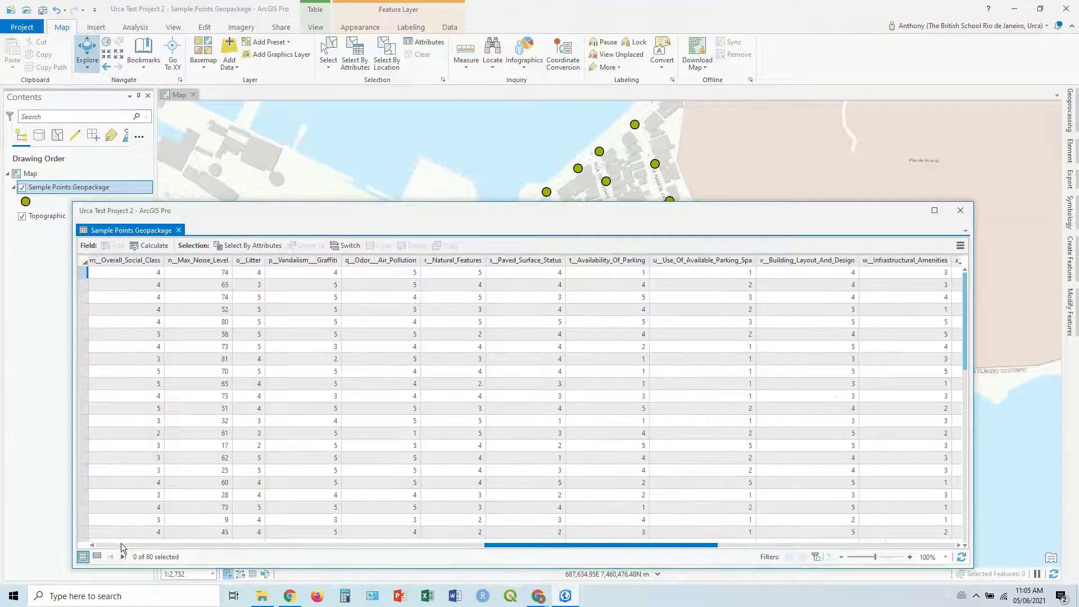
pyautogui.moveTo(122, 547); pyautogui.dragTo(112, 546)
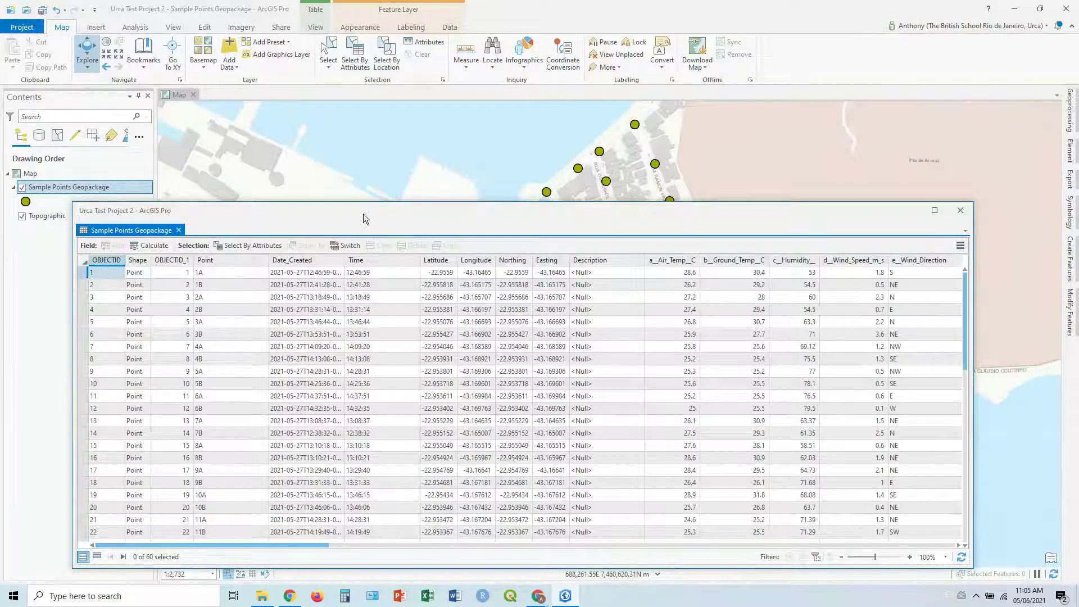
pyautogui.moveTo(363, 214); pyautogui.dragTo(606, 354)
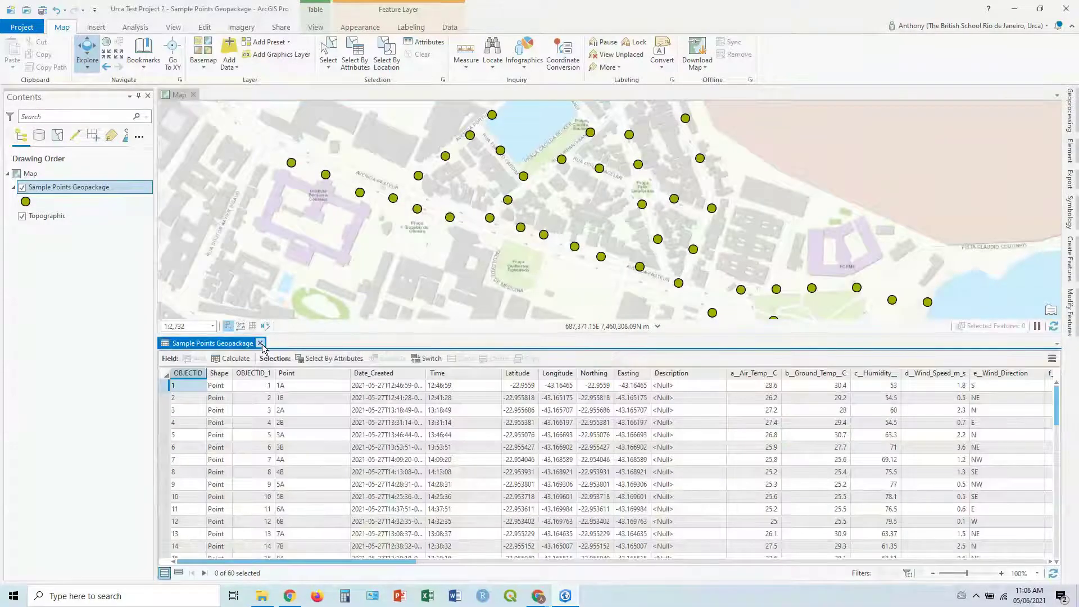
pyautogui.click(260, 344)
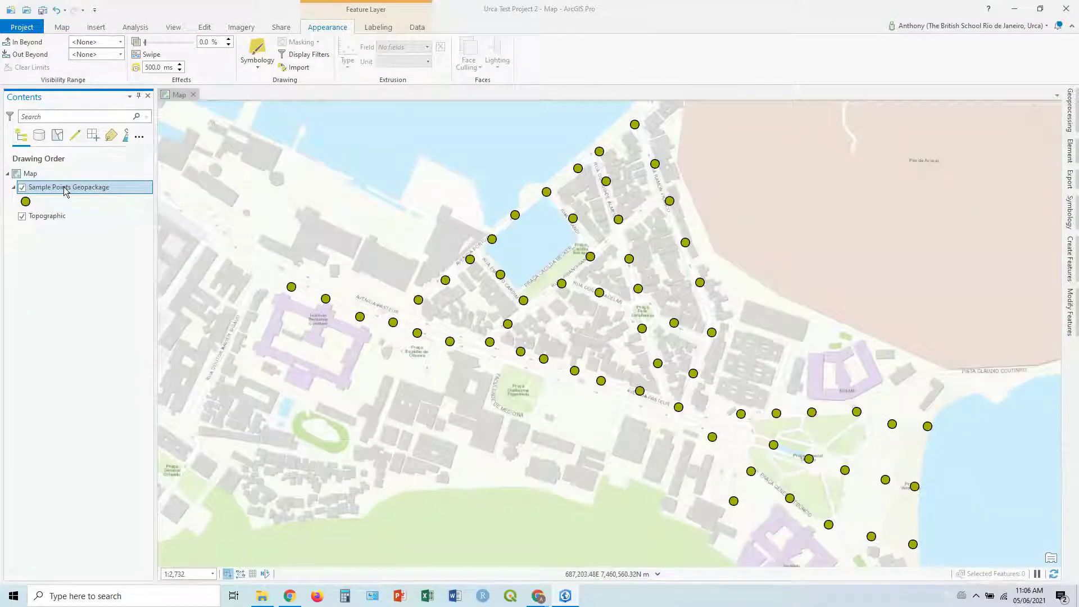
# Add main_Urca_2021_blank.shp from the Shapefile folder to the map.
pyautogui.click(66, 27)
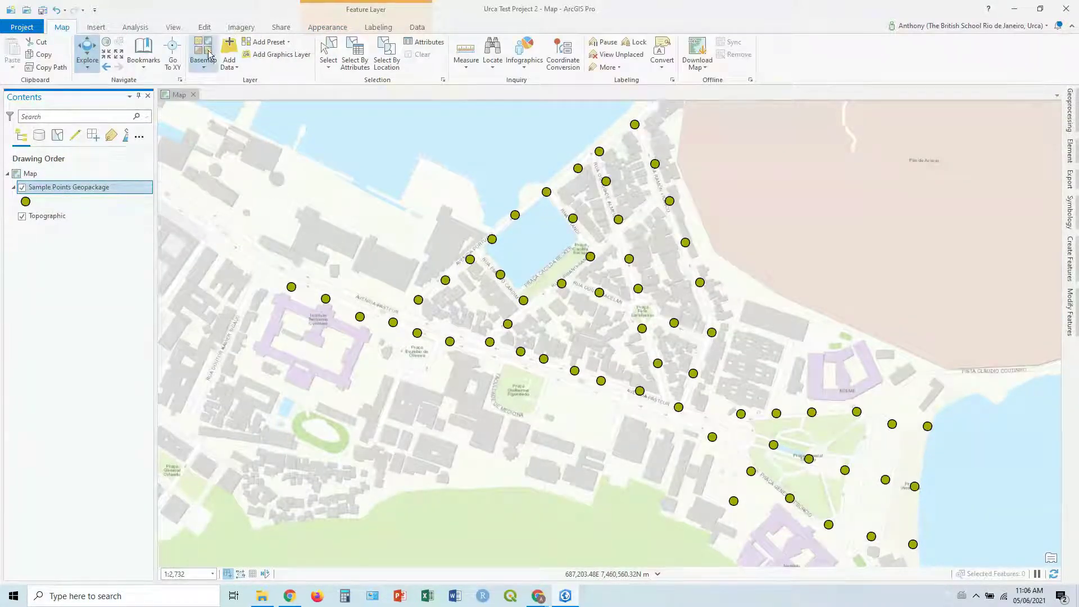
pyautogui.click(234, 55)
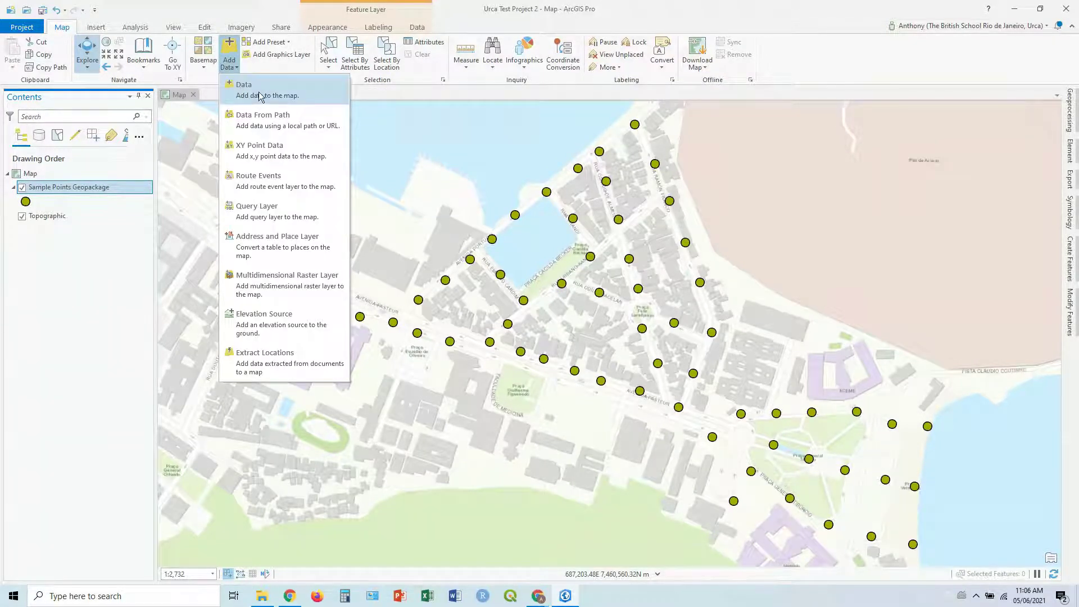
pyautogui.click(260, 96)
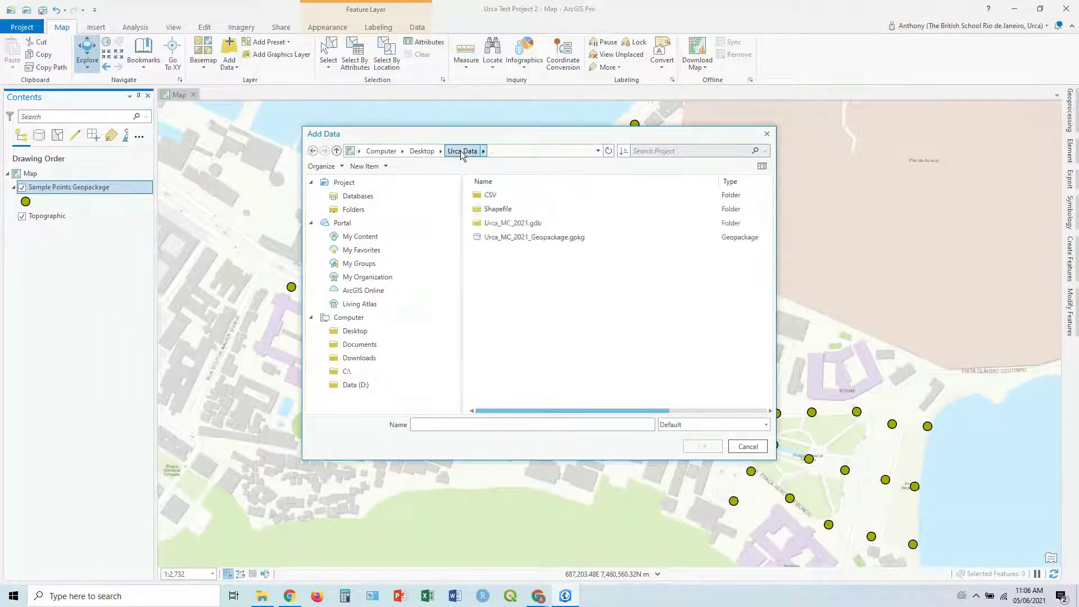
pyautogui.doubleClick(504, 210)
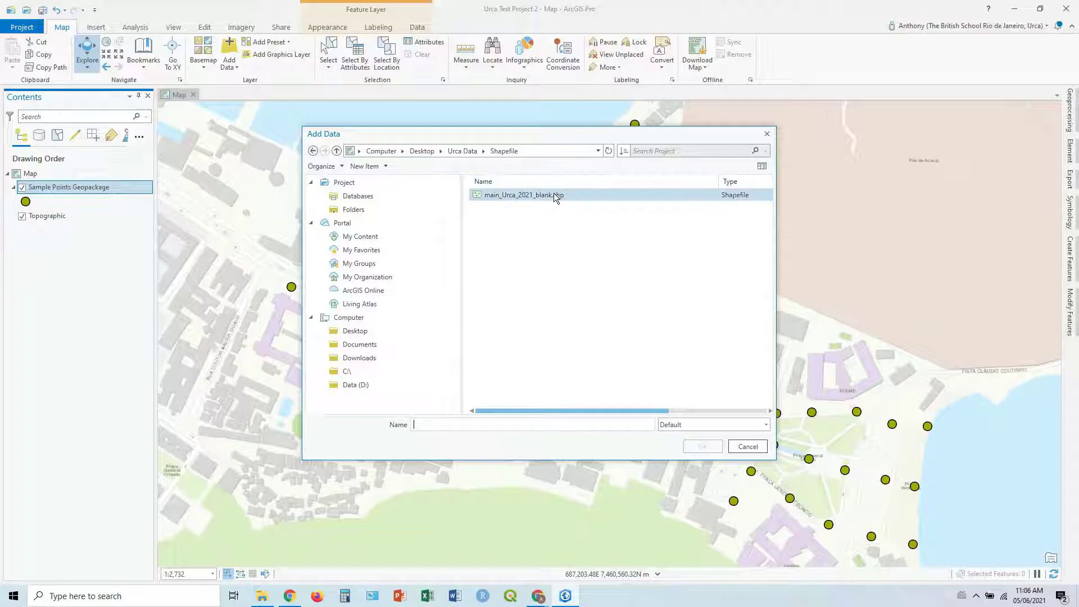
pyautogui.click(519, 195)
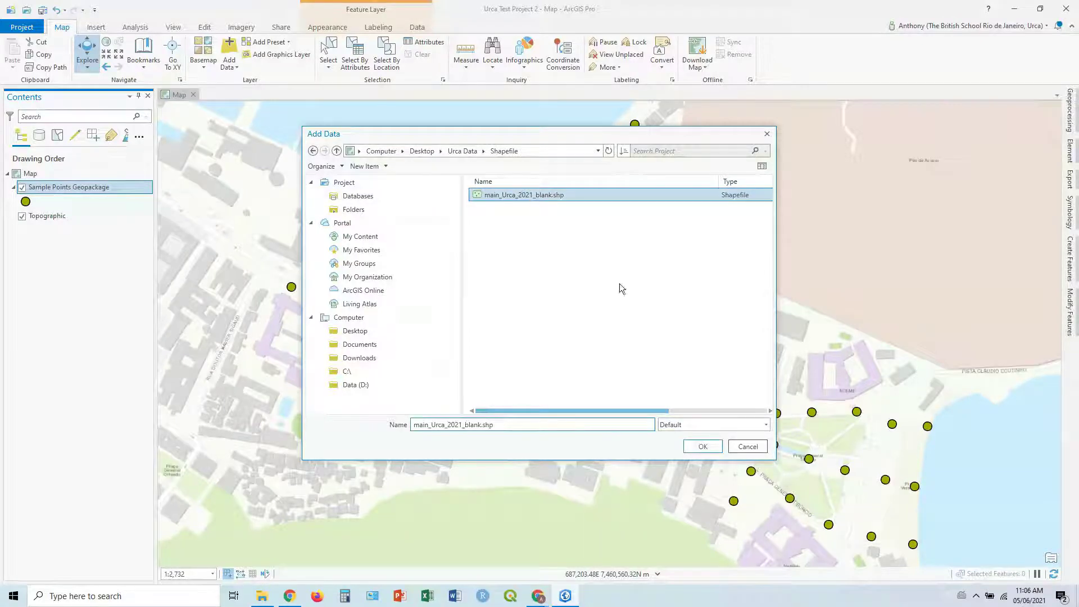
pyautogui.click(701, 446)
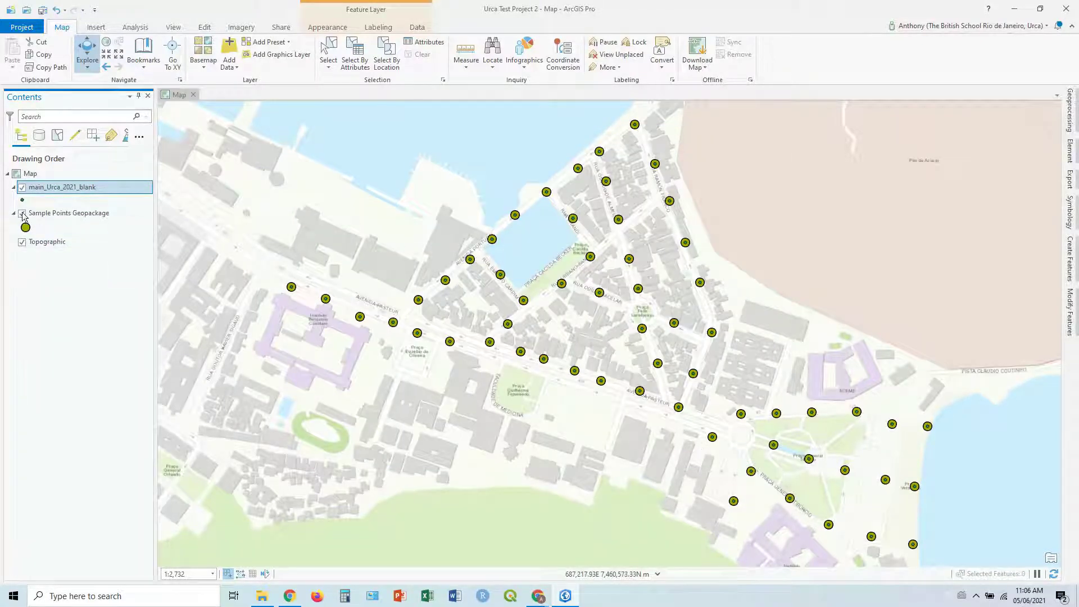
# Hide Sample Points Geopackage and rename the main_Urca_2021_blank layer to 'Shapefile'.
pyautogui.moveTo(22, 214); pyautogui.dragTo(62, 188)
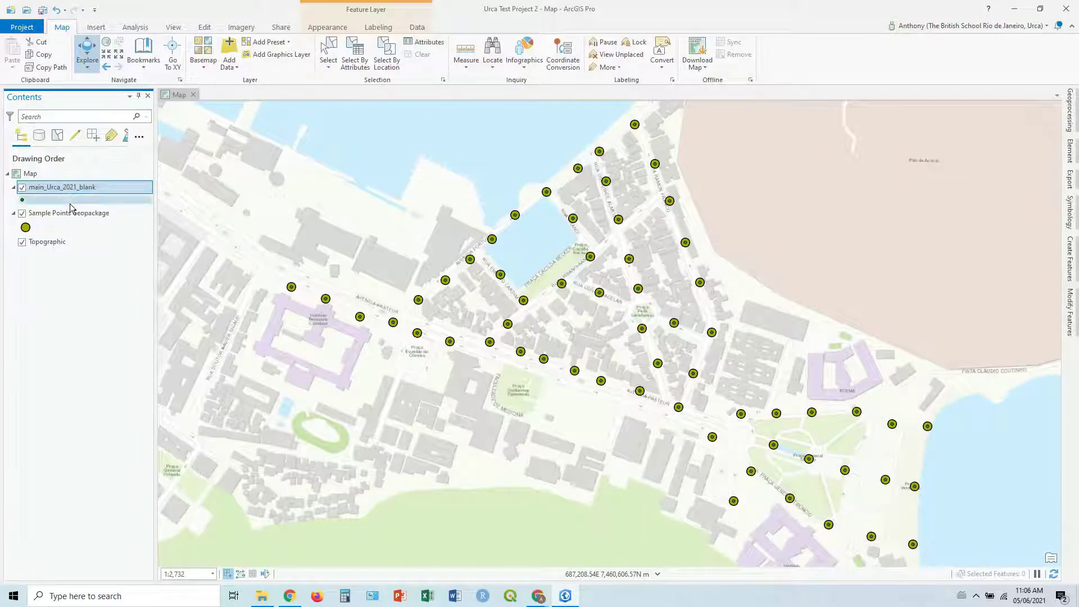
pyautogui.click(23, 214)
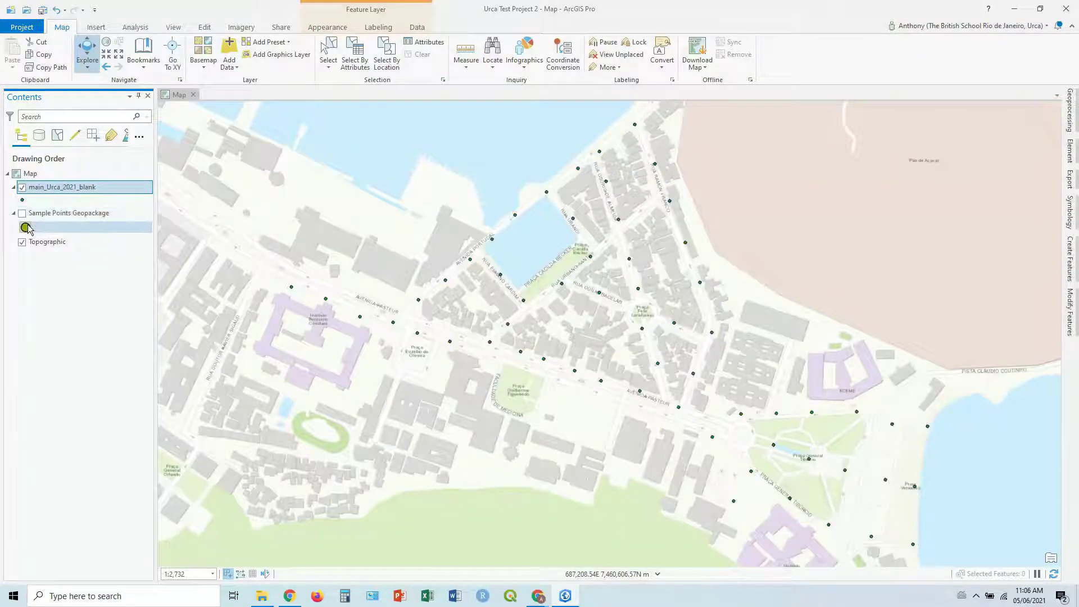
pyautogui.click(61, 191)
pyautogui.write('Shapefile')
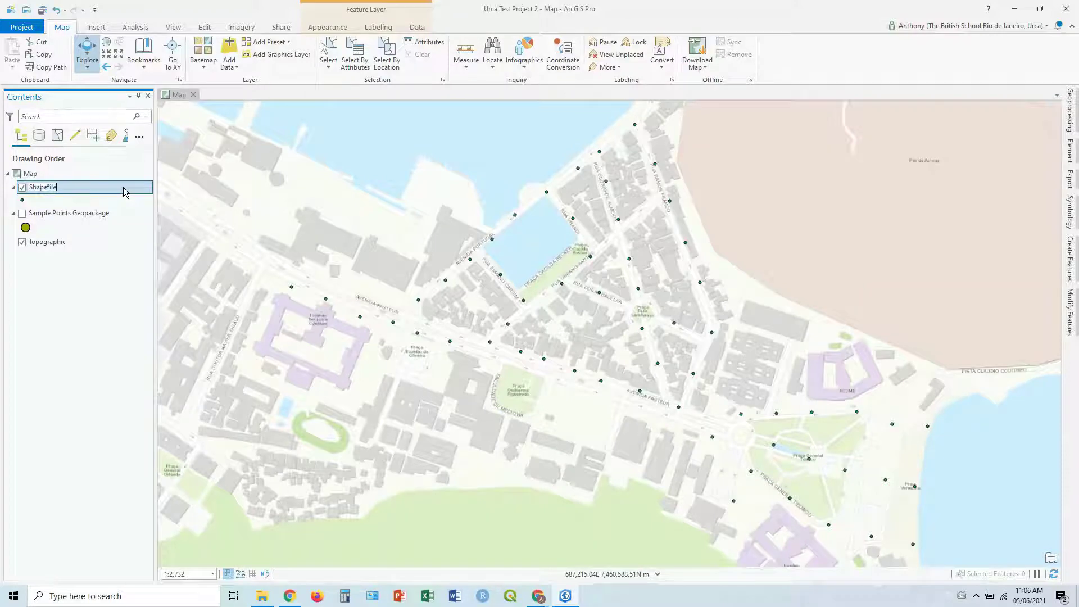
pyautogui.press('Return')
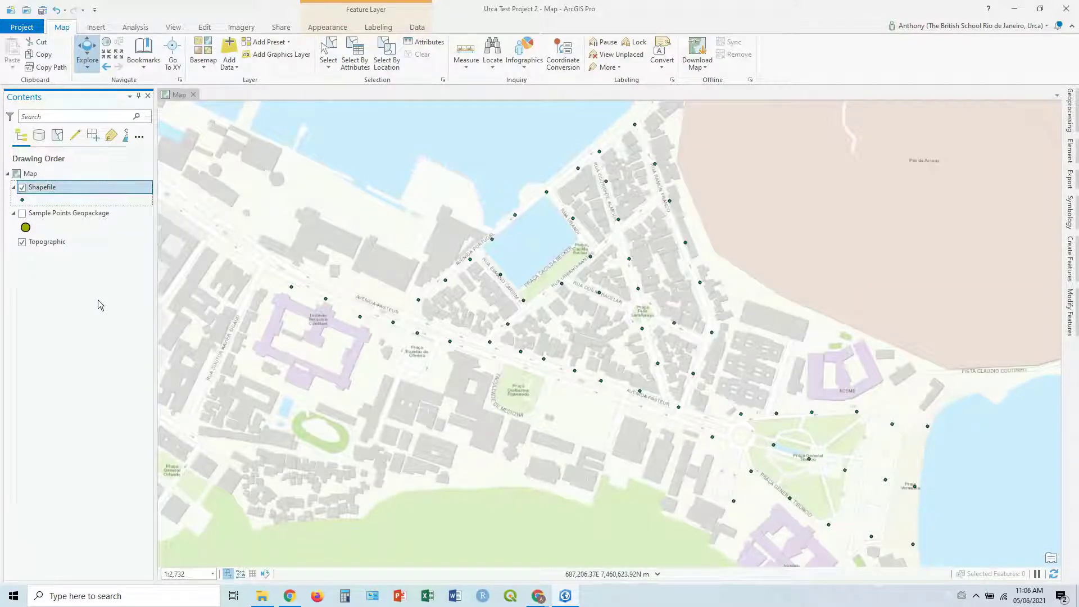
# Open the Shapefile layer's attribute table and close it again.
pyautogui.rightClick(35, 193)
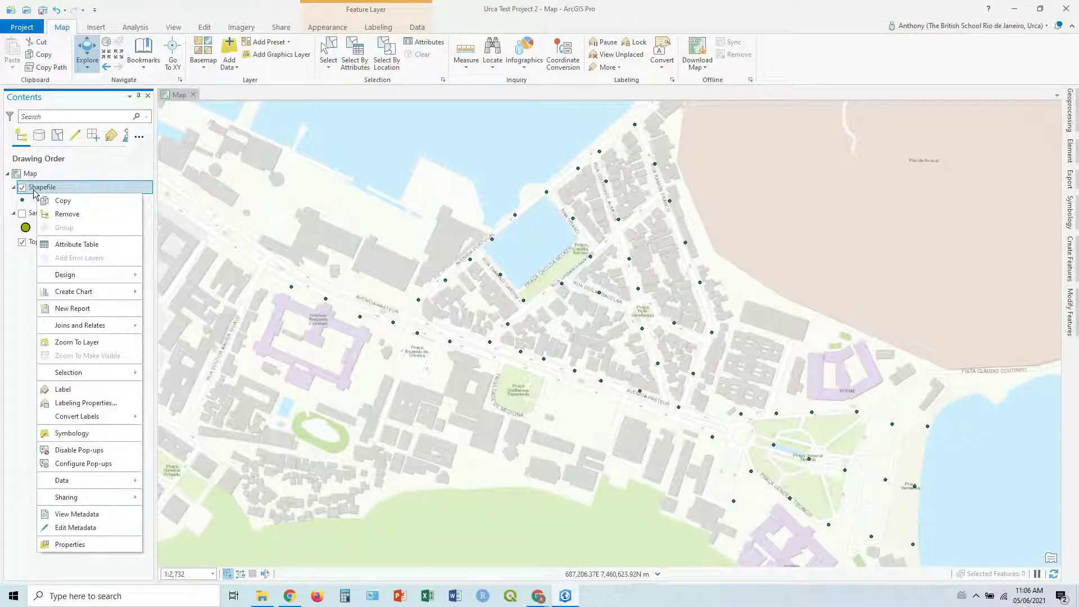
pyautogui.click(88, 245)
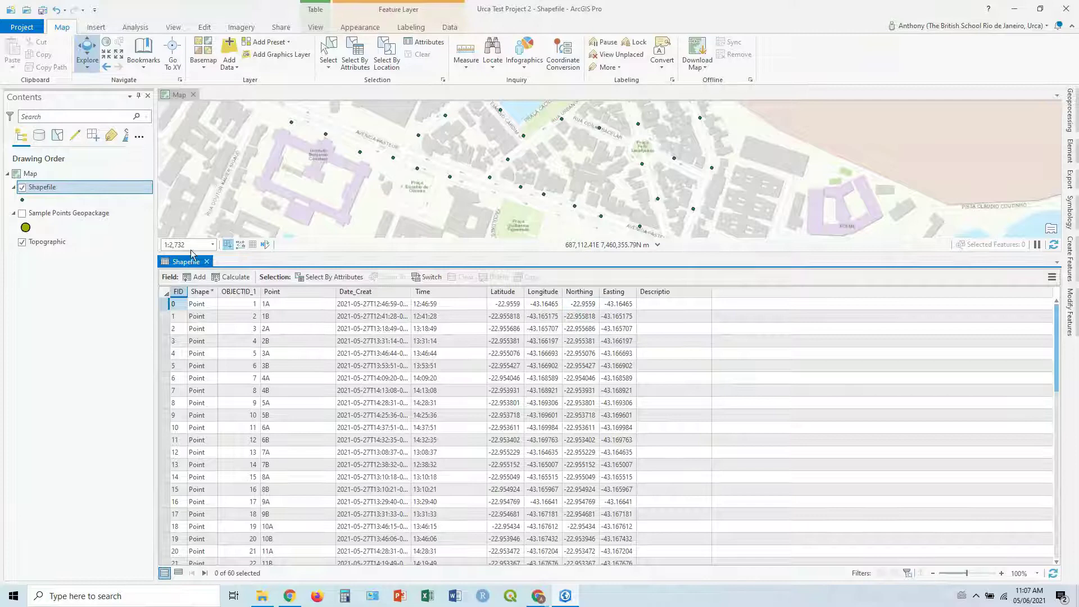
pyautogui.click(207, 261)
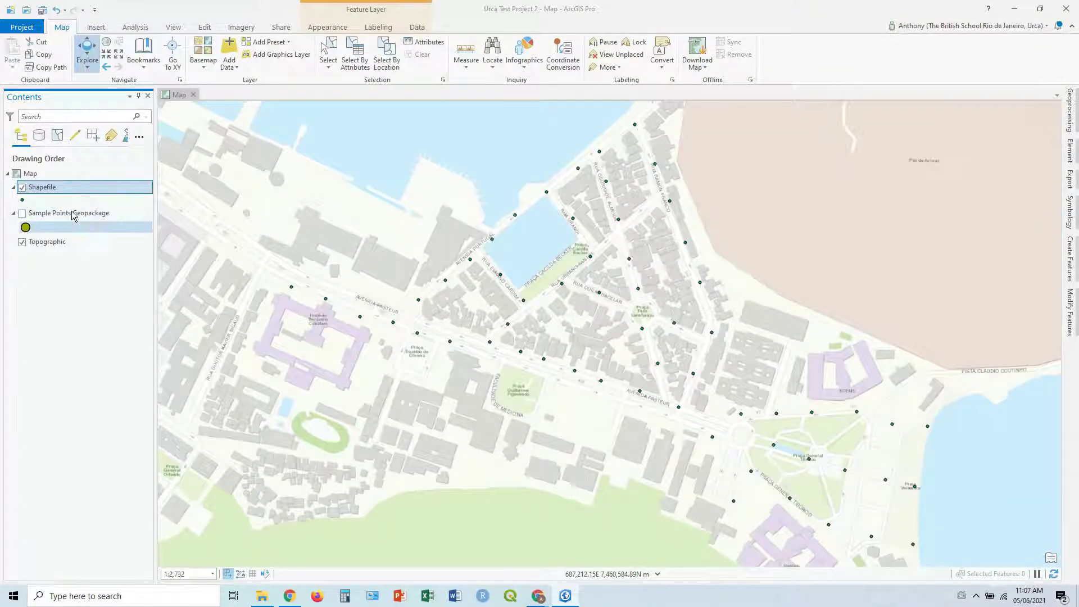
# Add Urca_File_GeoDatabase from the Urca_MC_2021.gdb geodatabase to the map.
pyautogui.click(230, 54)
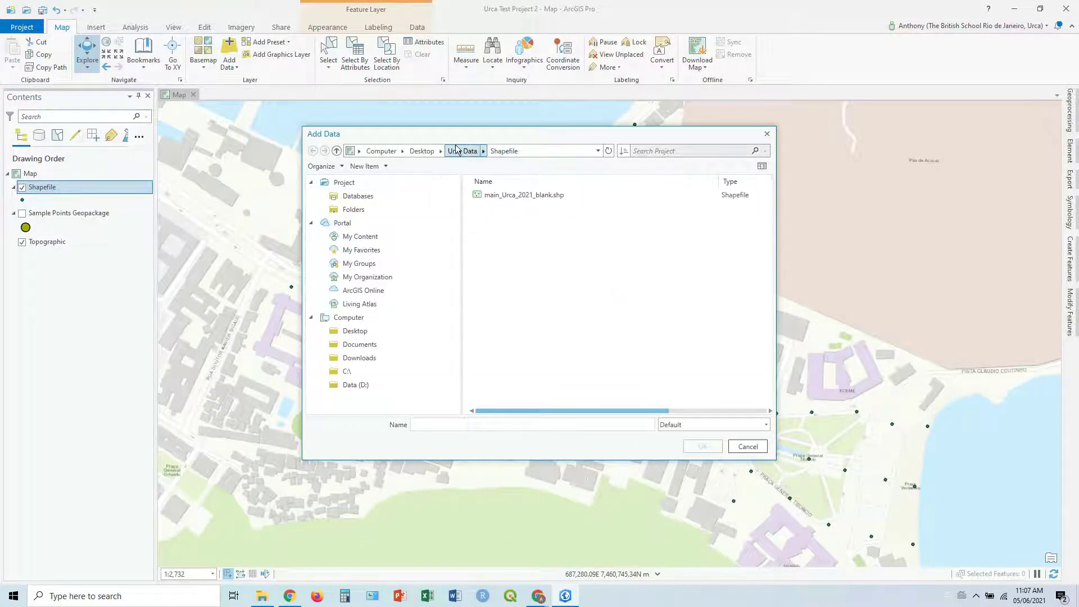
pyautogui.click(457, 149)
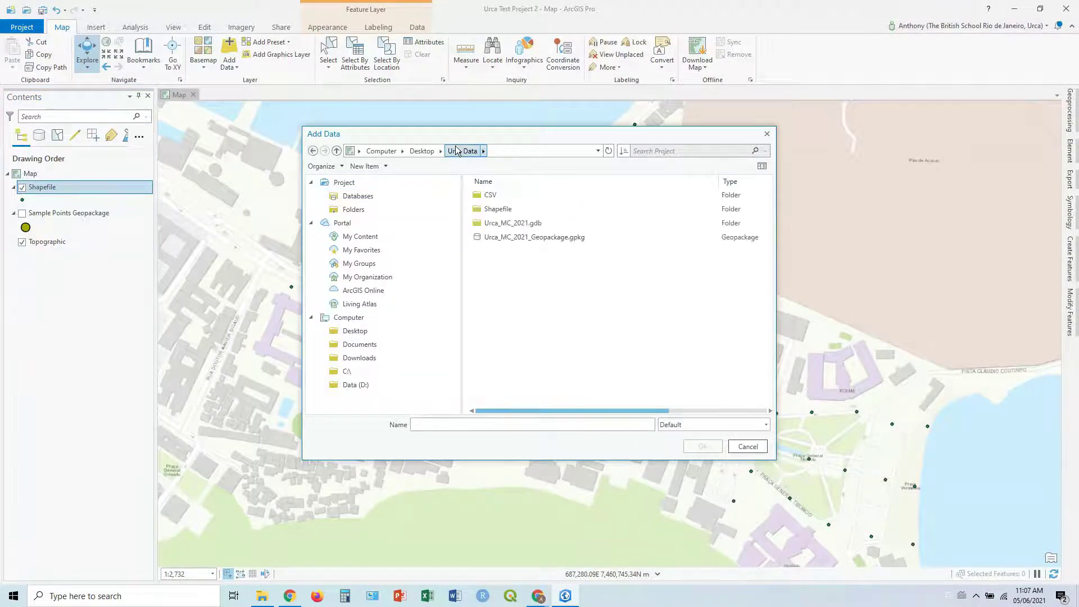
pyautogui.doubleClick(521, 224)
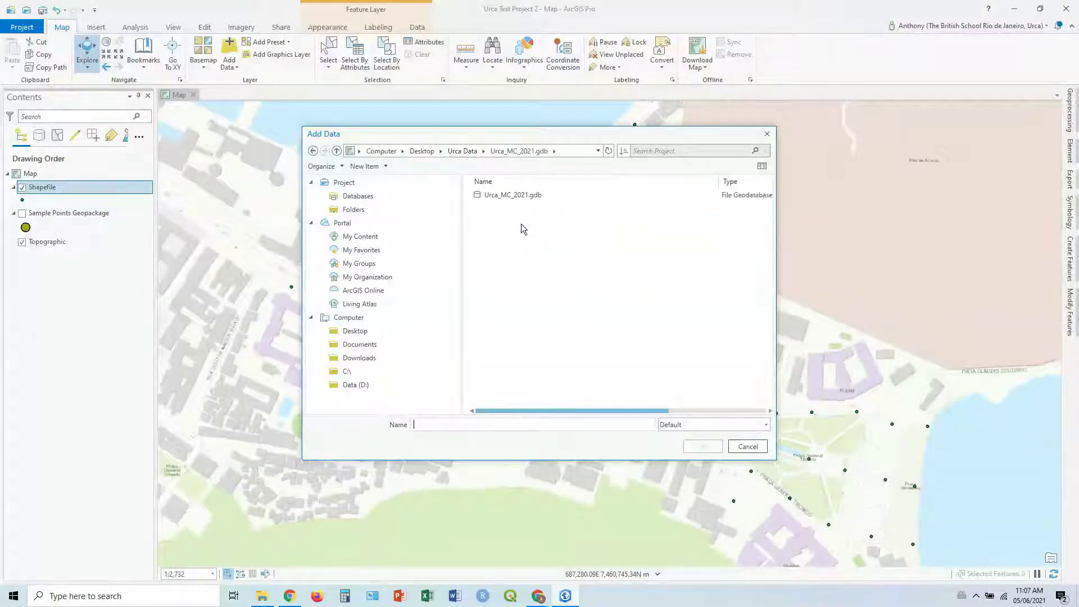
pyautogui.doubleClick(512, 195)
pyautogui.click(497, 196)
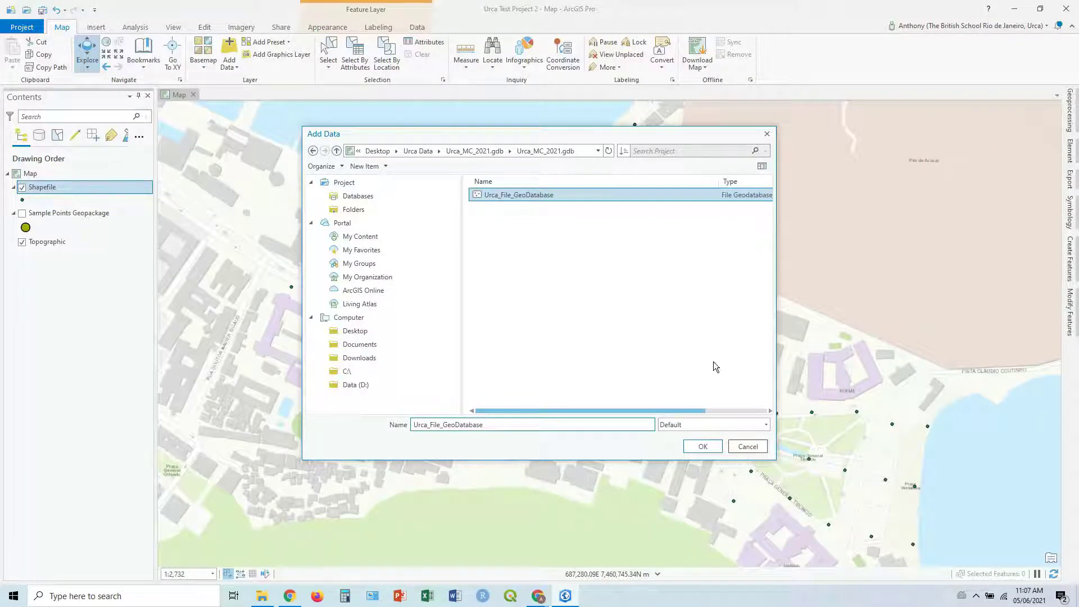
pyautogui.click(703, 446)
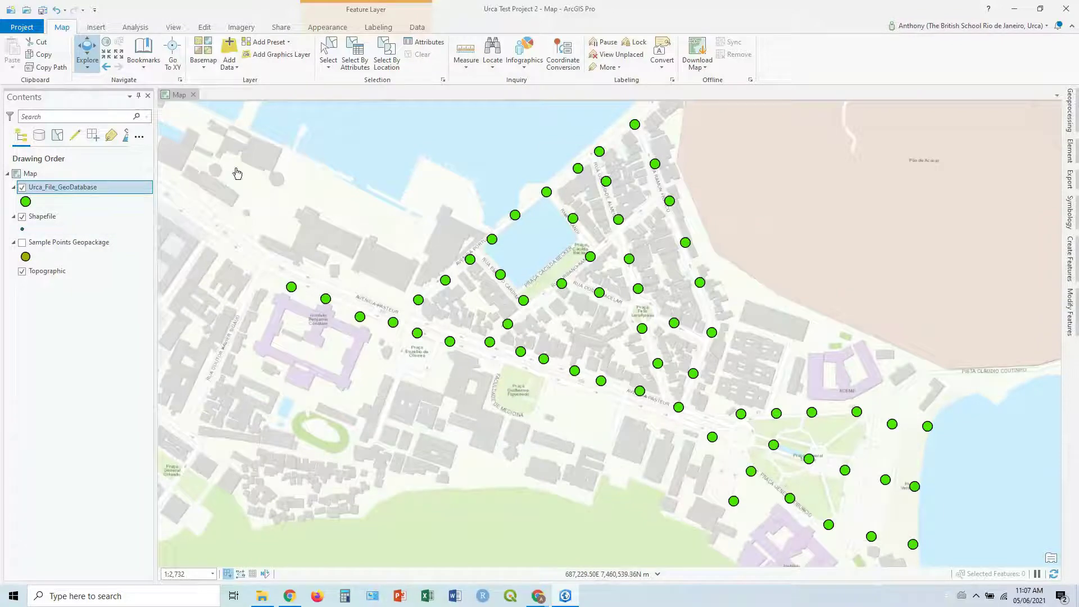
# Hide the Shapefile layer and open the Urca_File_GeoDatabase attribute table.
pyautogui.click(22, 217)
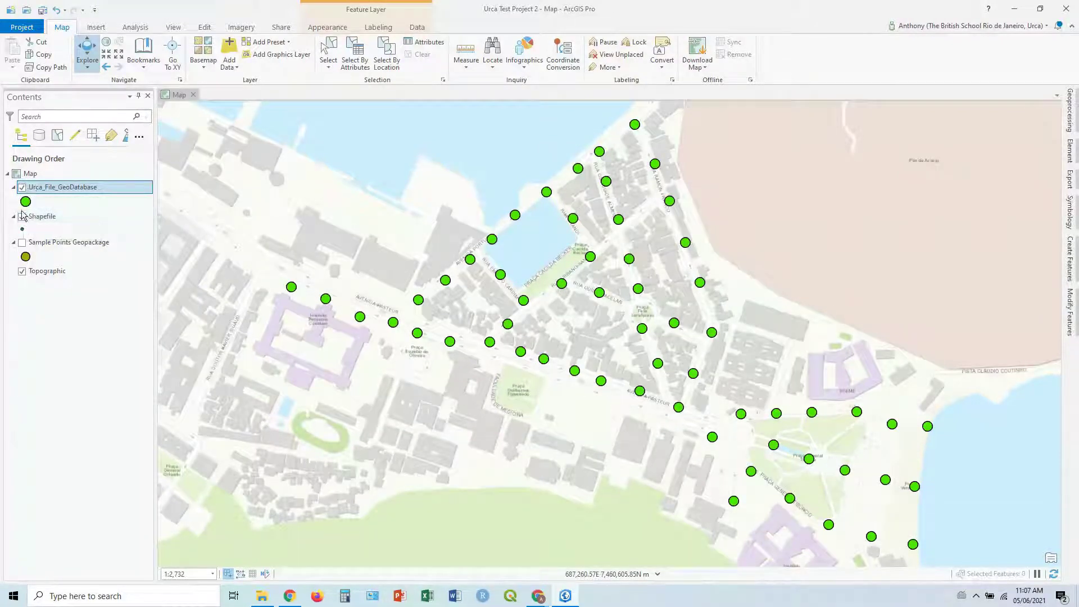
pyautogui.rightClick(62, 191)
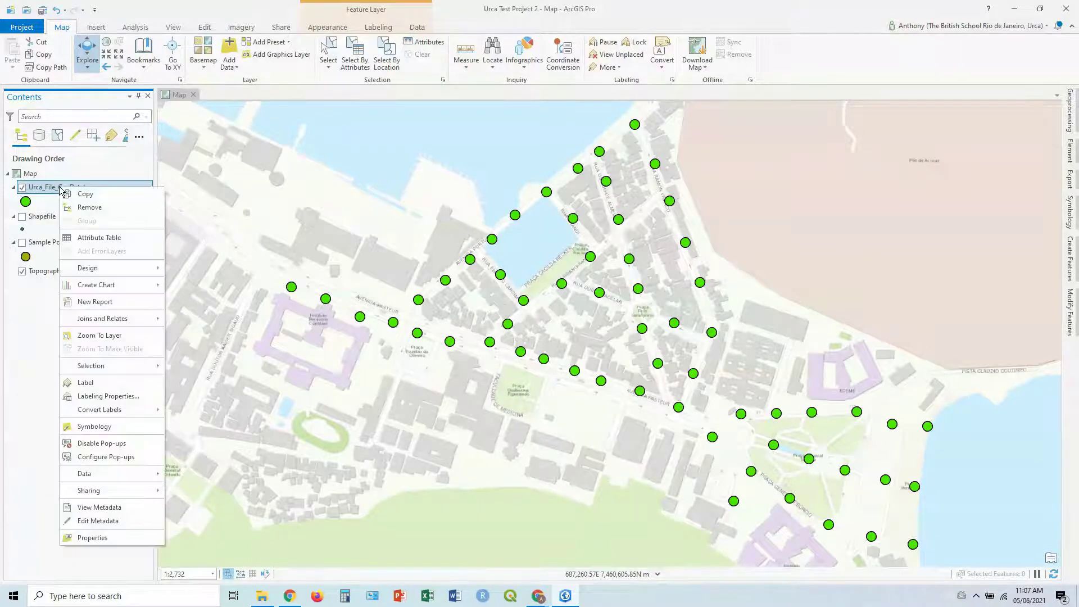
pyautogui.click(103, 241)
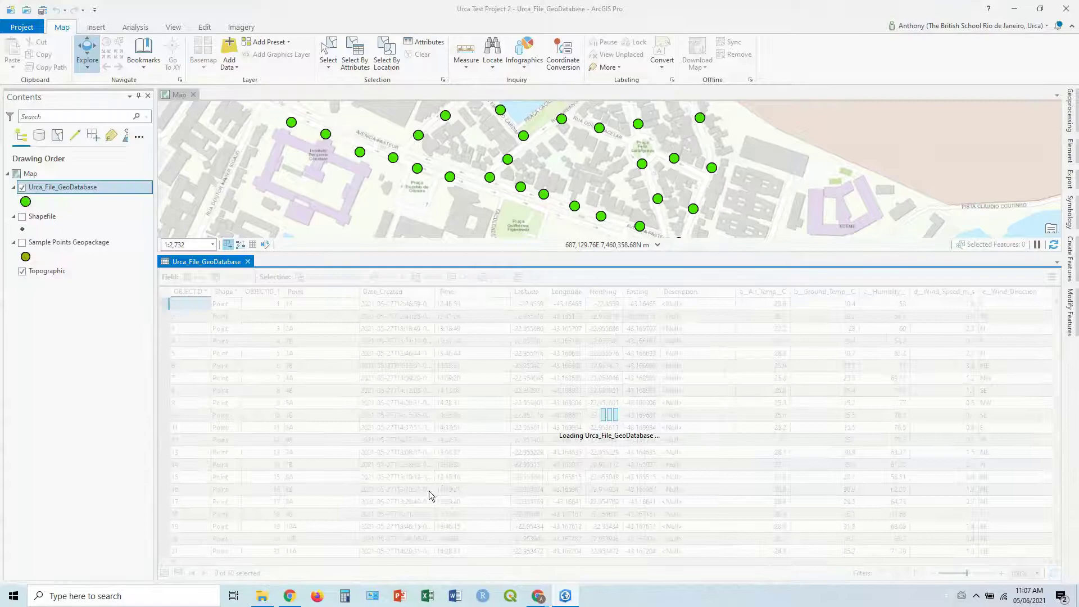
# Scroll horizontally through the table's fields, then close it to show the full map.
pyautogui.moveTo(342, 561); pyautogui.dragTo(623, 561)
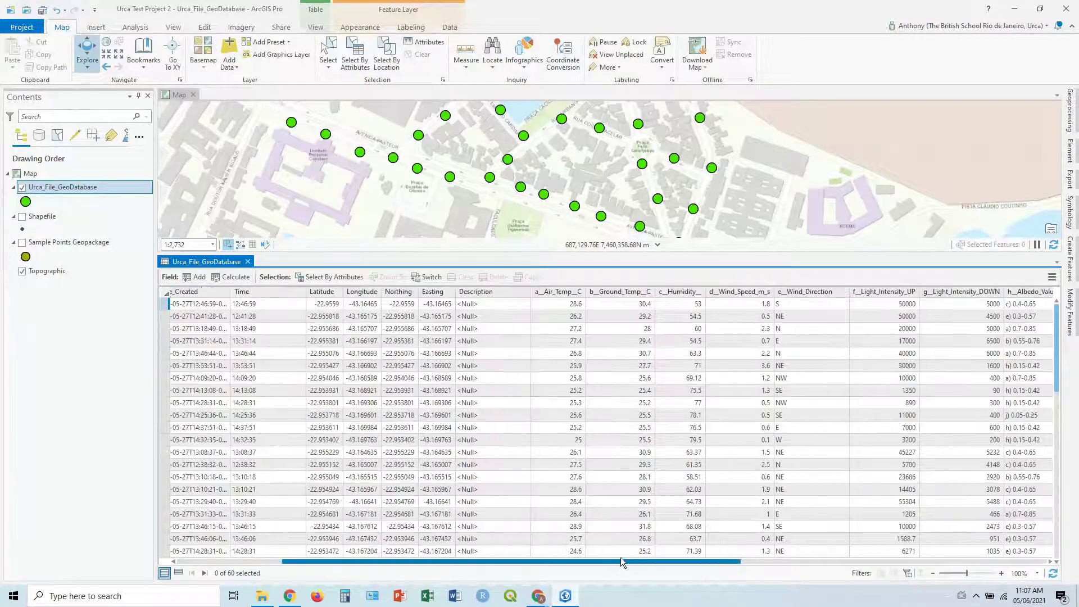
pyautogui.moveTo(761, 551); pyautogui.dragTo(871, 549)
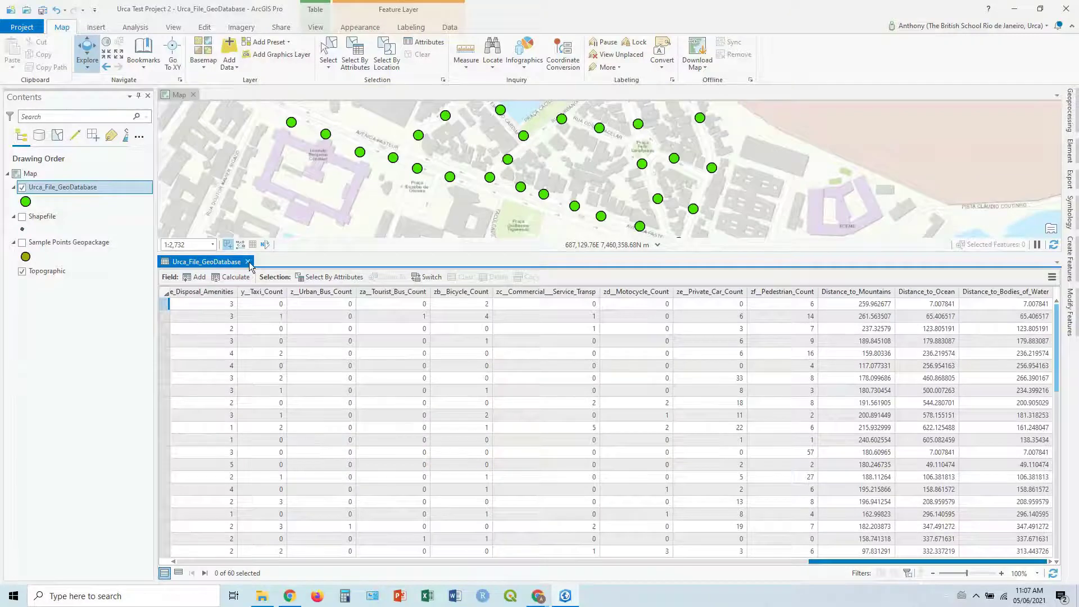
pyautogui.click(249, 263)
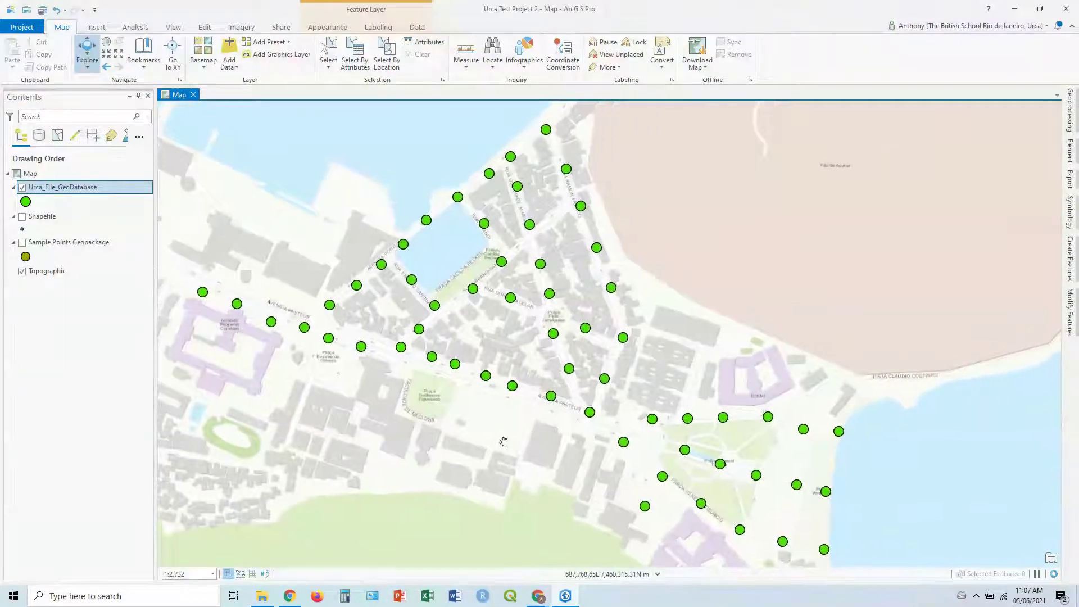
# Start XY Table To Point from Add Data > XY Point Data and browse for its input table.
pyautogui.click(237, 68)
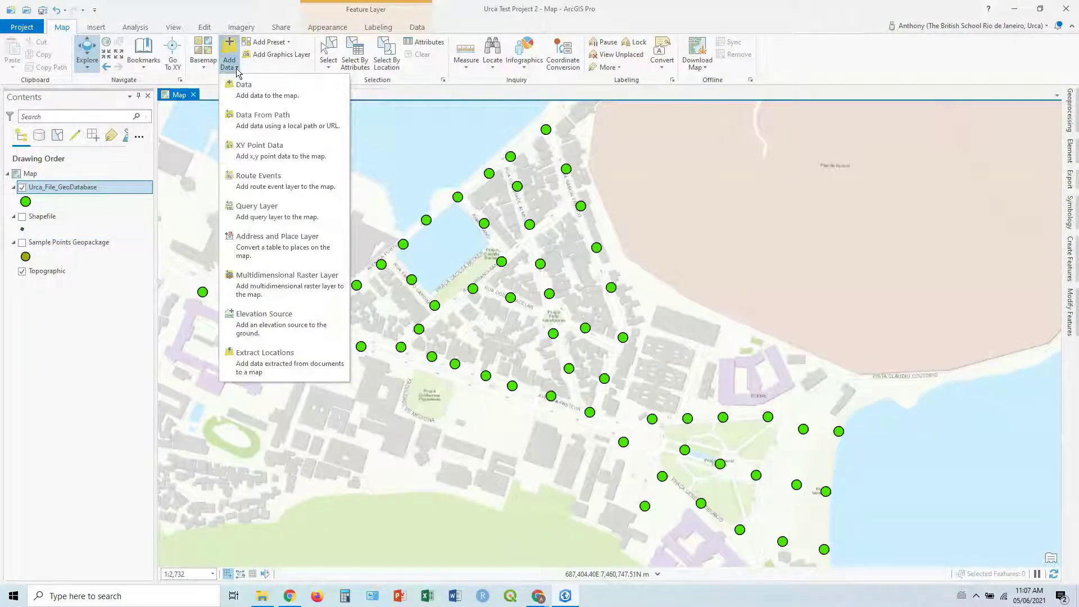
pyautogui.click(283, 151)
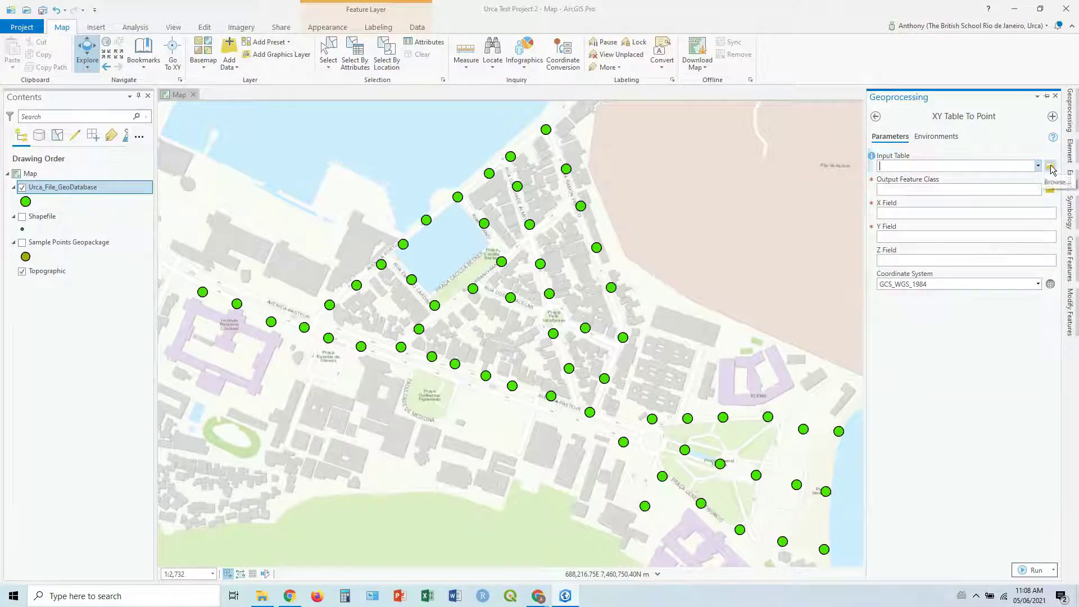
pyautogui.click(1051, 167)
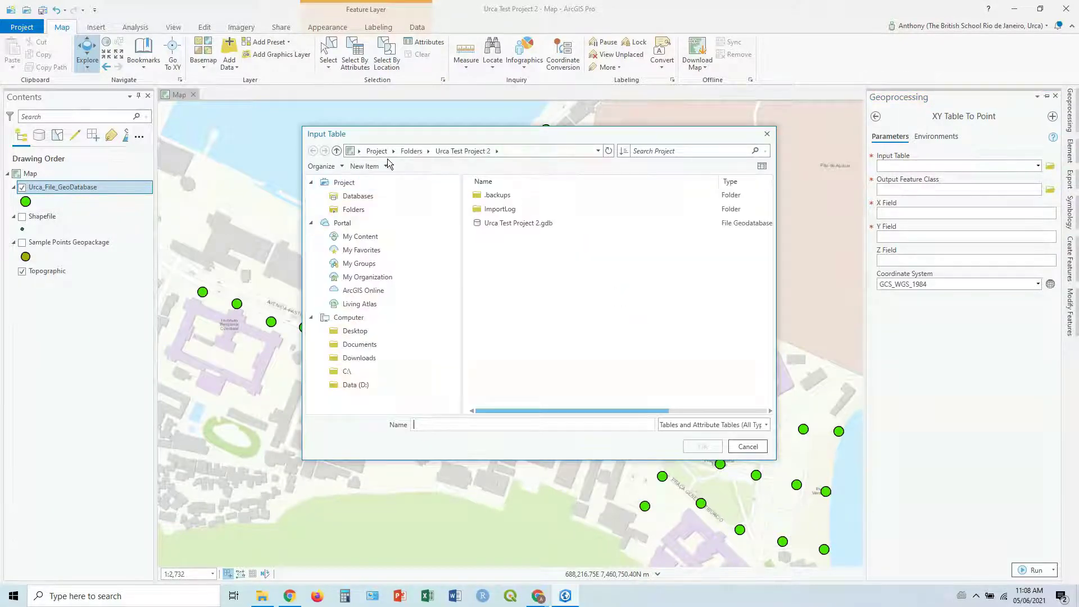
# Choose Desktop > Urca Data > CSV > Urca_MC_2021_Data_with_distances_FINAL.csv as the input table.
pyautogui.click(364, 332)
pyautogui.doubleClick(497, 223)
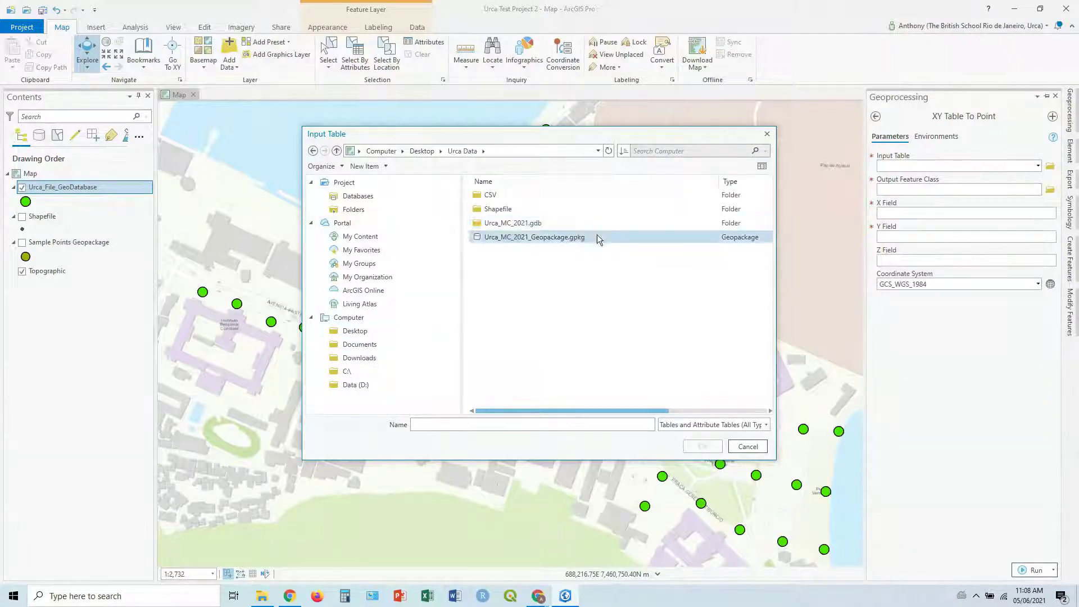
pyautogui.doubleClick(504, 195)
pyautogui.click(561, 194)
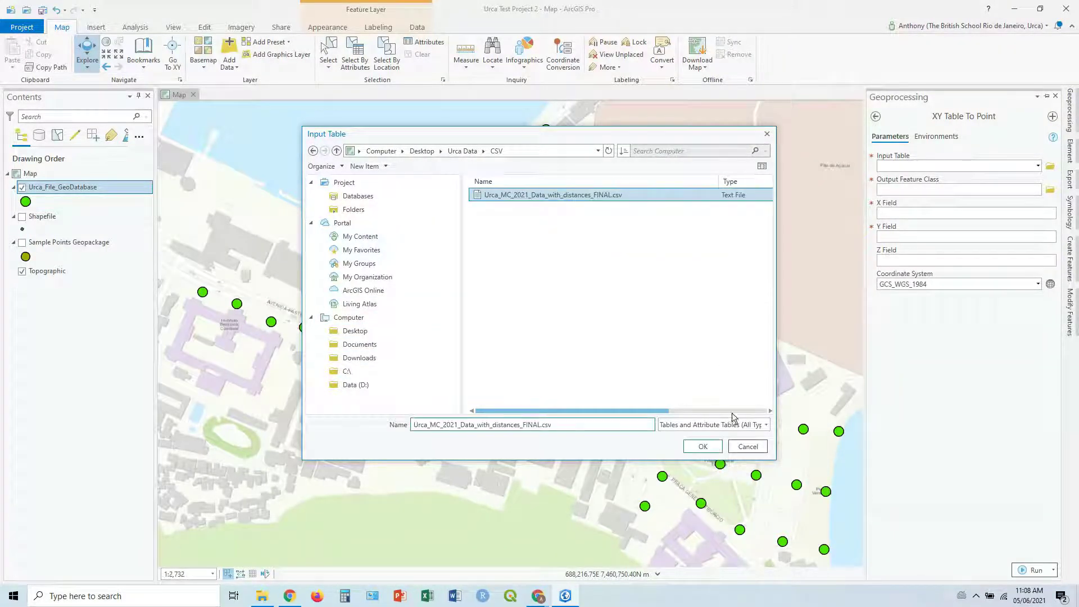
pyautogui.click(702, 447)
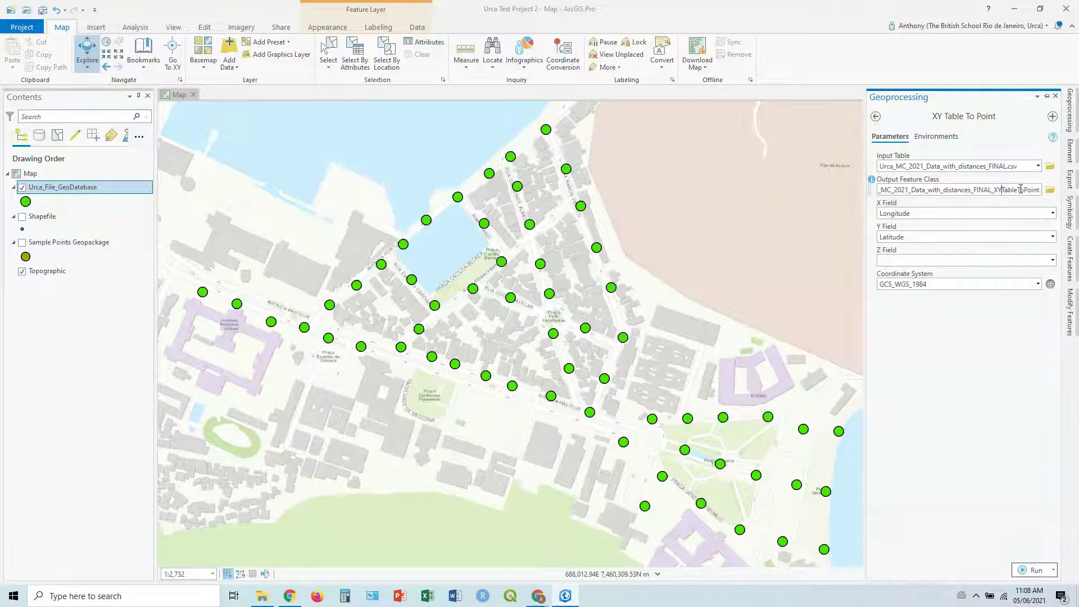
# Check the output path, keep Longitude as X and Latitude as Y, and run the conversion.
pyautogui.tripleClick(911, 191)
pyautogui.moveTo(911, 191); pyautogui.dragTo(1016, 191)
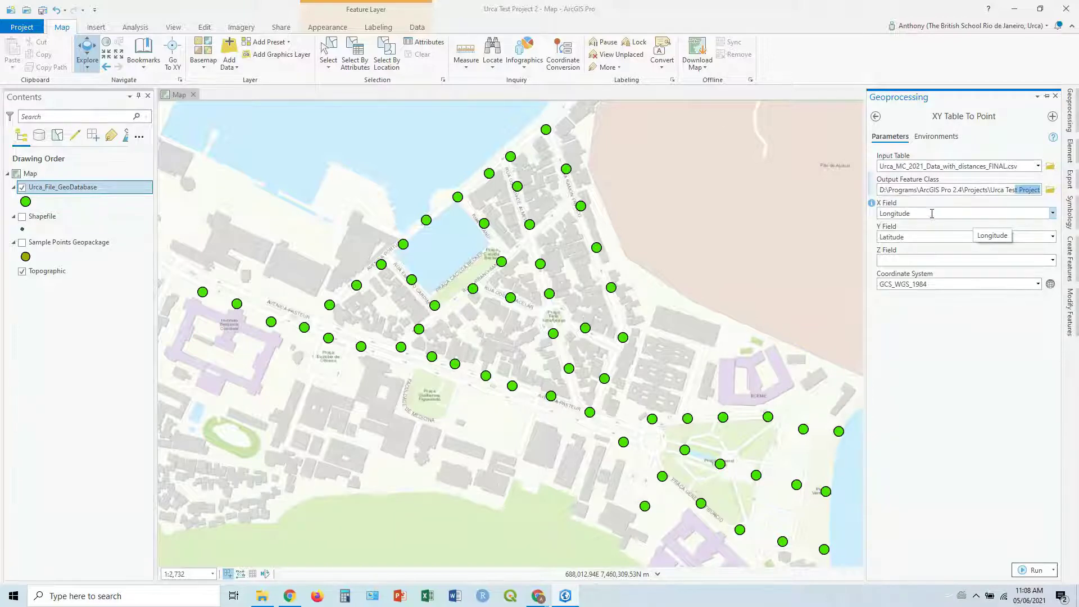
pyautogui.click(1052, 213)
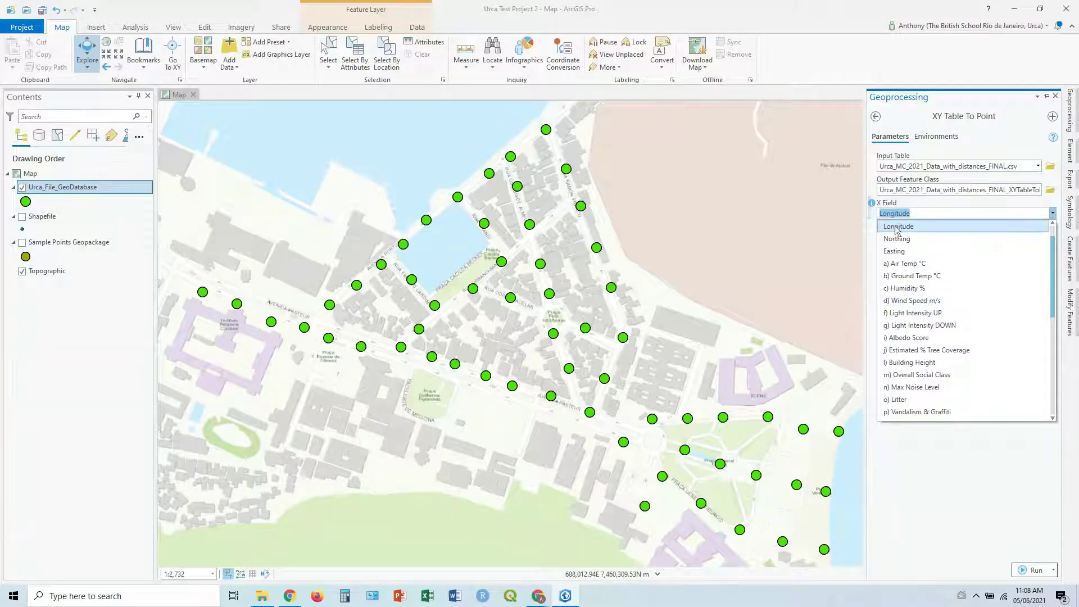
pyautogui.click(954, 204)
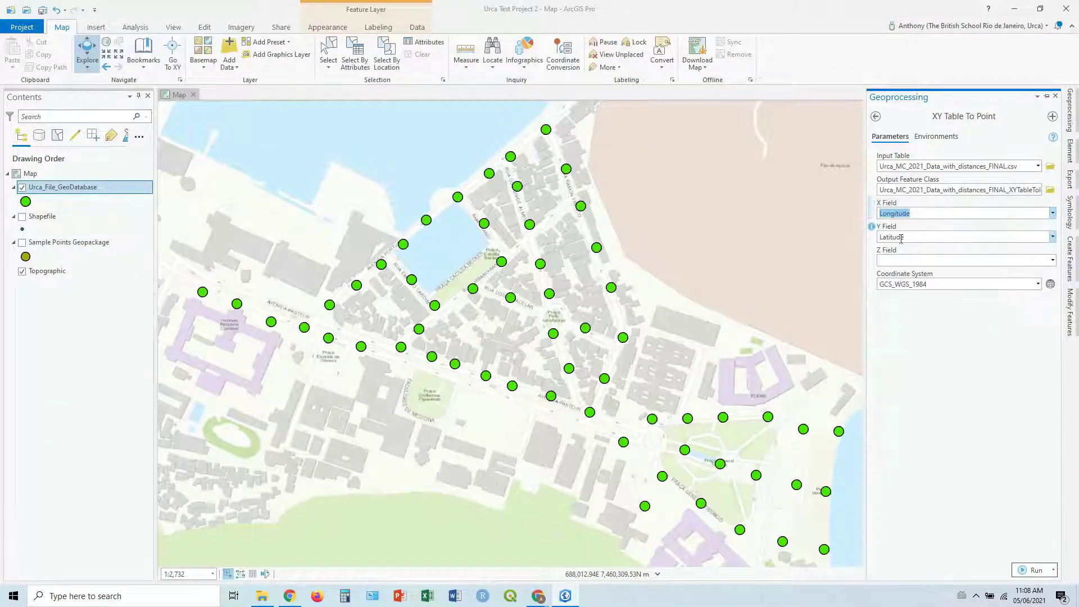
pyautogui.click(1054, 214)
pyautogui.click(1054, 214)
pyautogui.click(1025, 570)
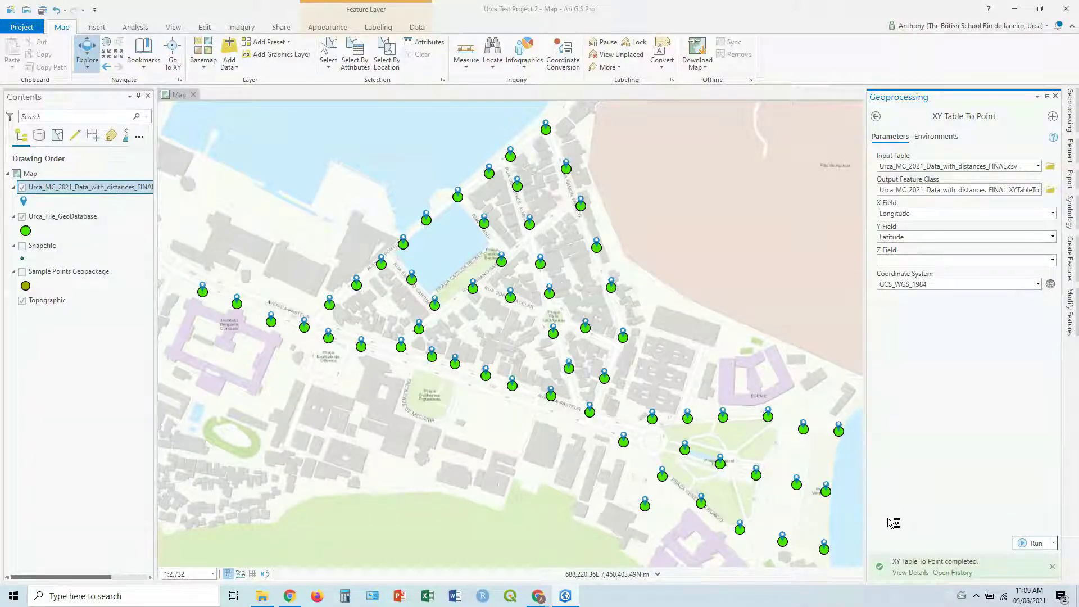
# Set the Geoprocessing pane to auto-hide so the new CSV points fill the map.
pyautogui.click(1047, 97)
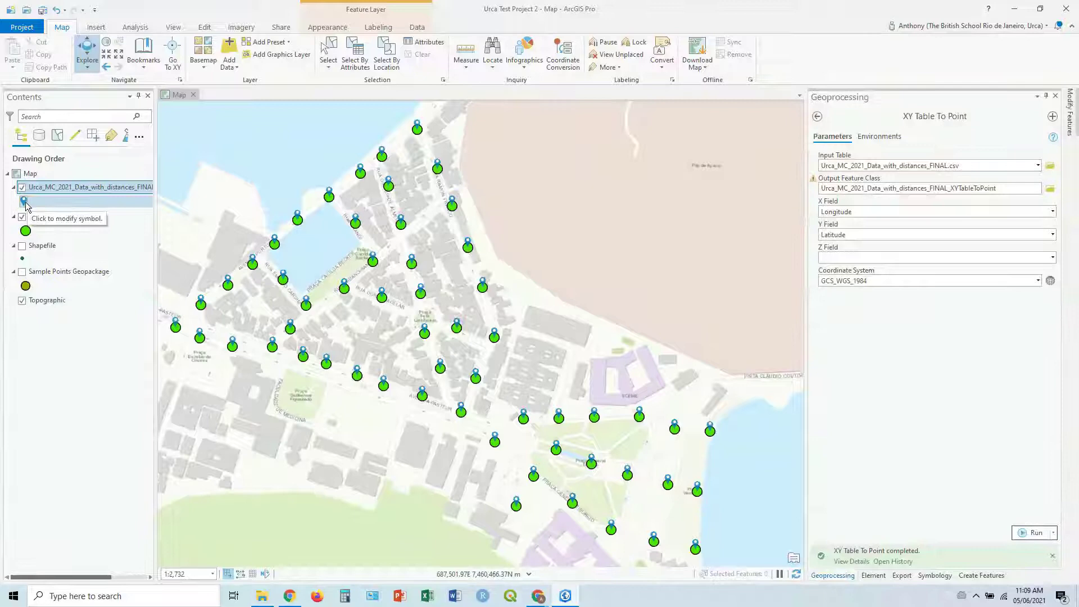
pyautogui.click(1047, 96)
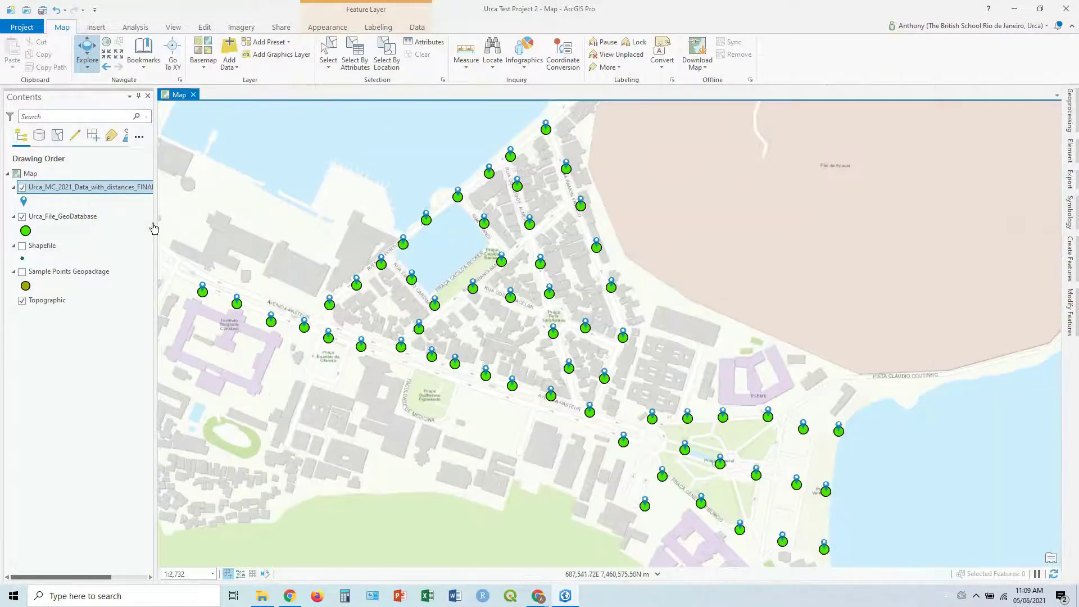
# Hide Urca_File_GeoDatabase and rename the new points layer to CSV.
pyautogui.click(22, 217)
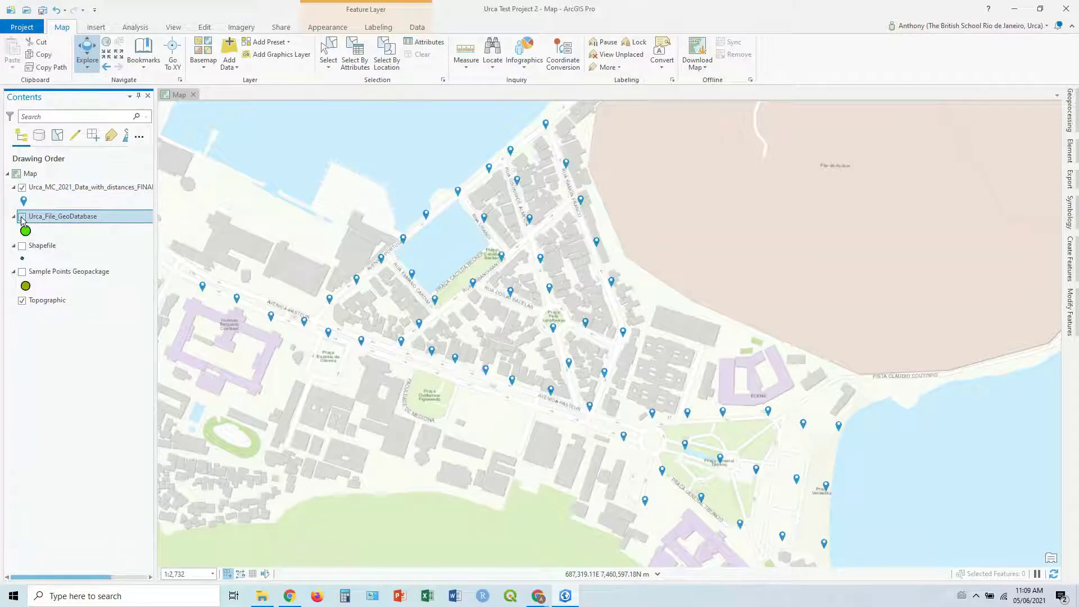
pyautogui.click(77, 191)
pyautogui.write('CSV')
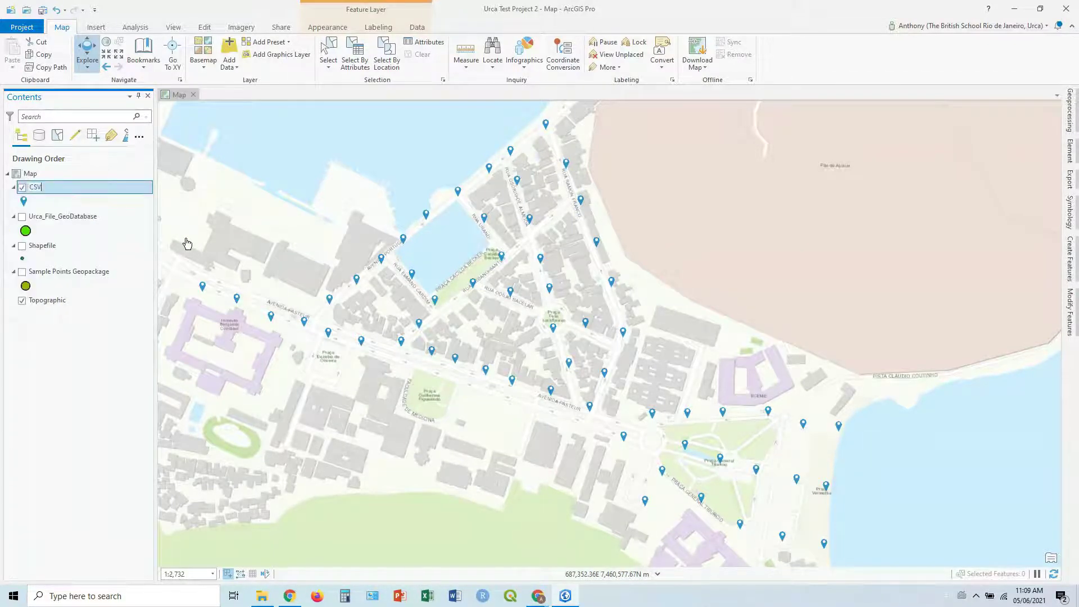
pyautogui.press('Return')
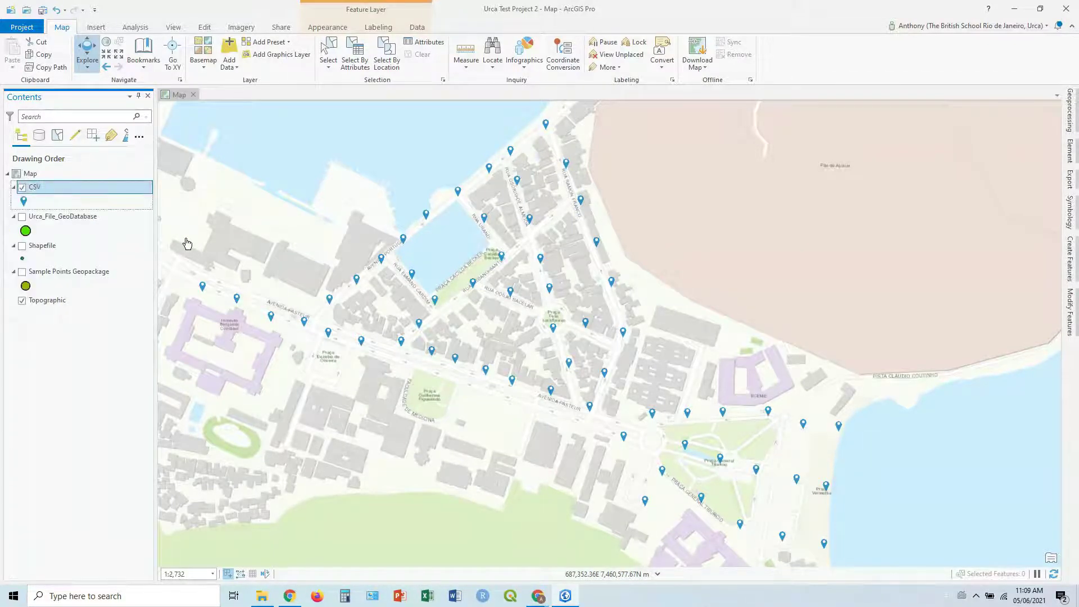
# Open the CSV layer's attribute table and scroll through its fields.
pyautogui.rightClick(42, 183)
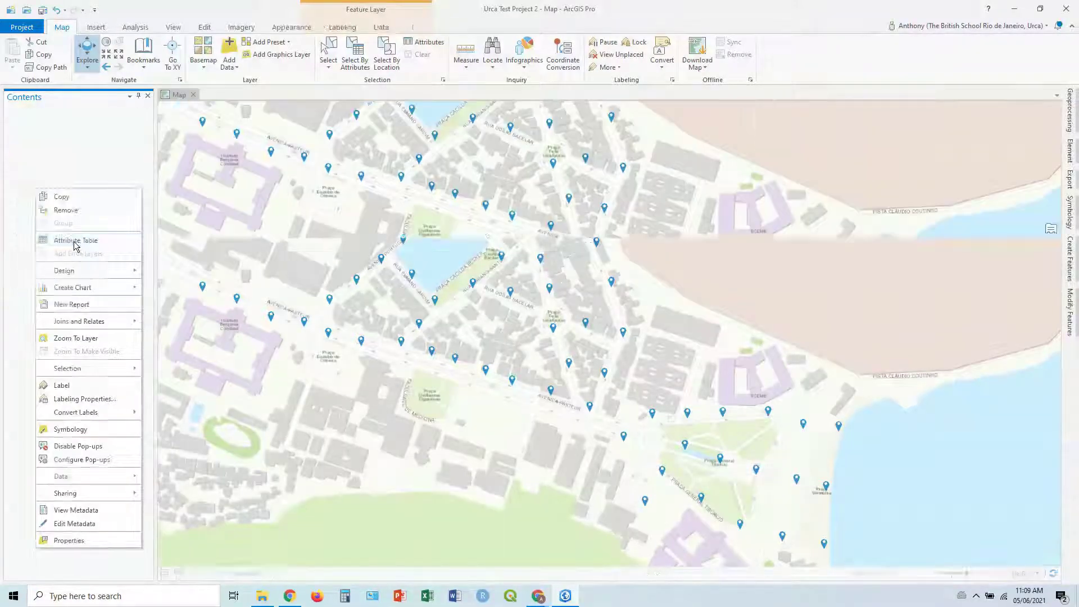
pyautogui.click(75, 241)
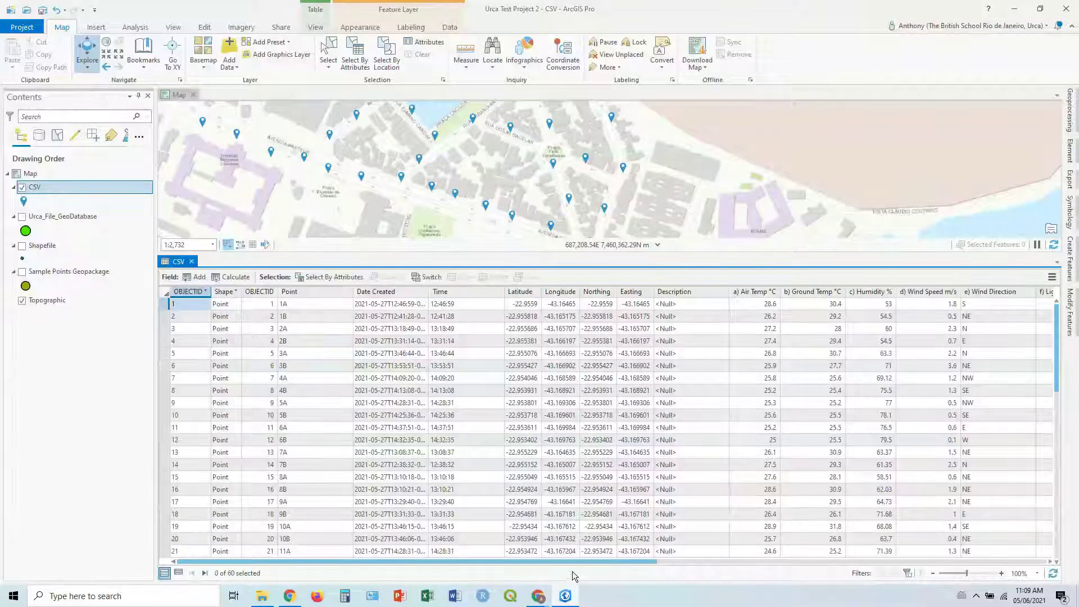
pyautogui.hscroll(3, 814, 562)
pyautogui.hscroll(3, 879, 558)
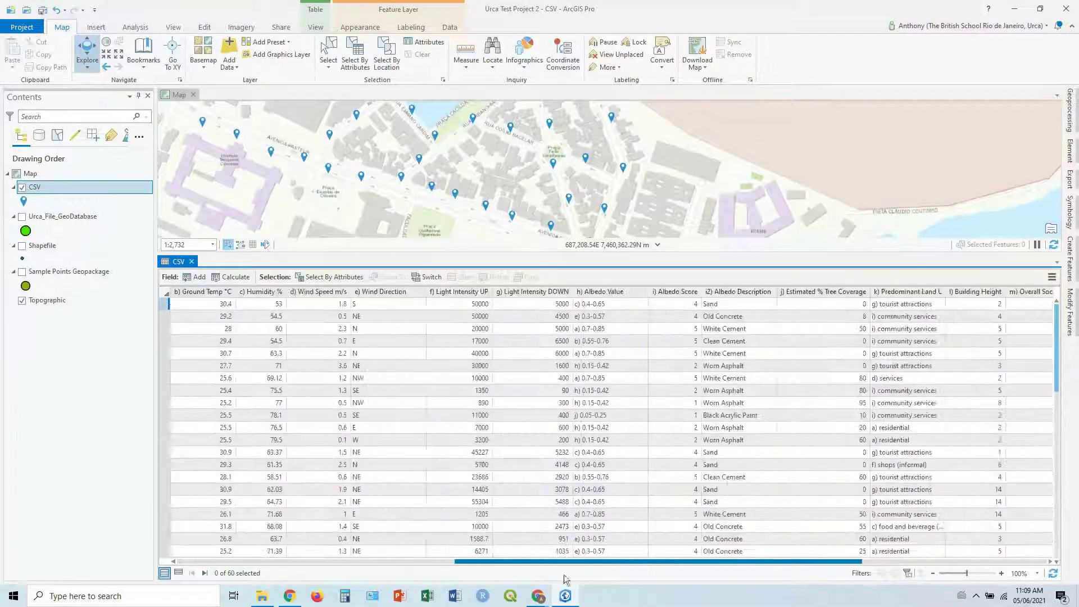
pyautogui.hscroll(-8, 301, 562)
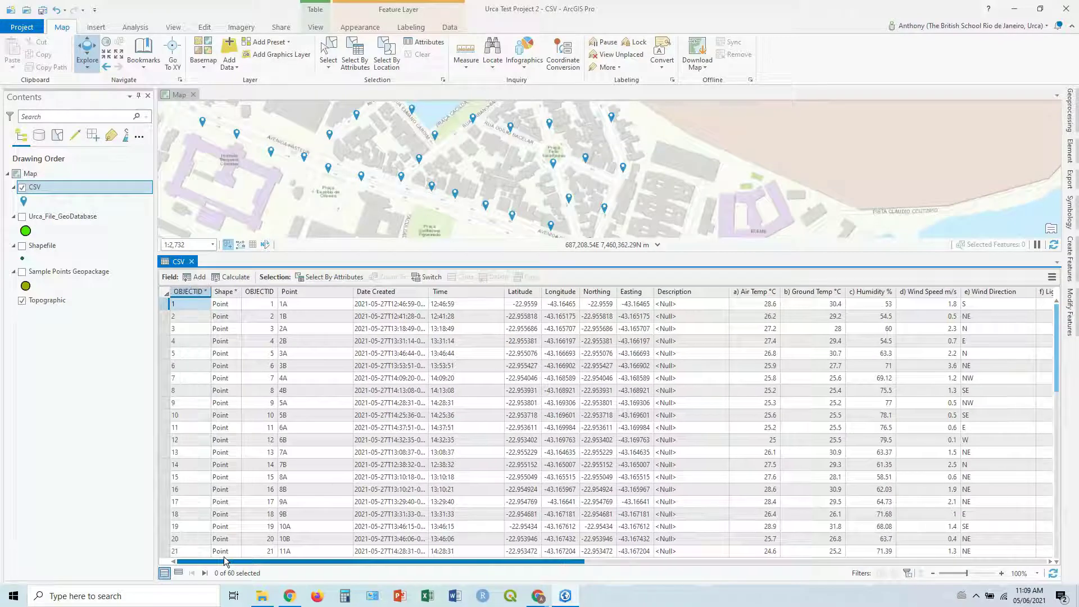
# Close the CSV attribute table, dismiss the layer's export options without exporting, and save the project.
pyautogui.click(192, 262)
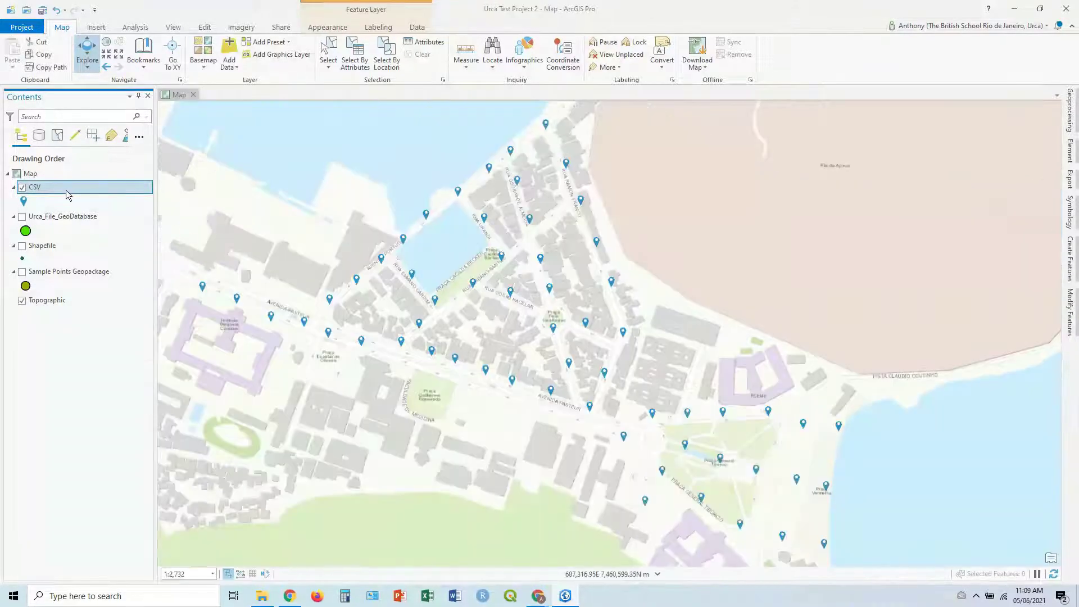
pyautogui.rightClick(39, 192)
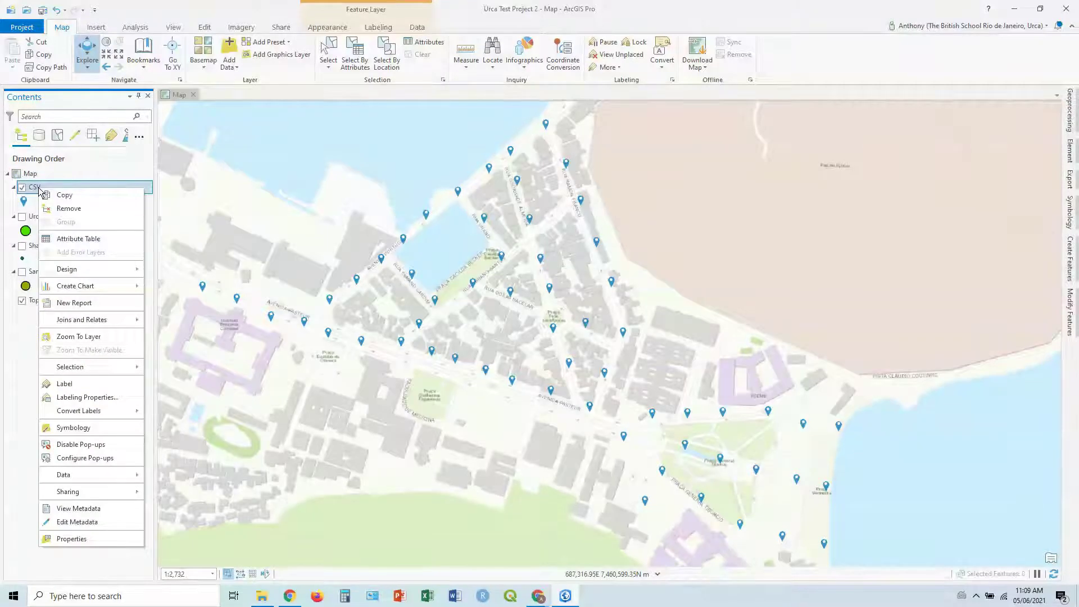
pyautogui.moveTo(109, 476)
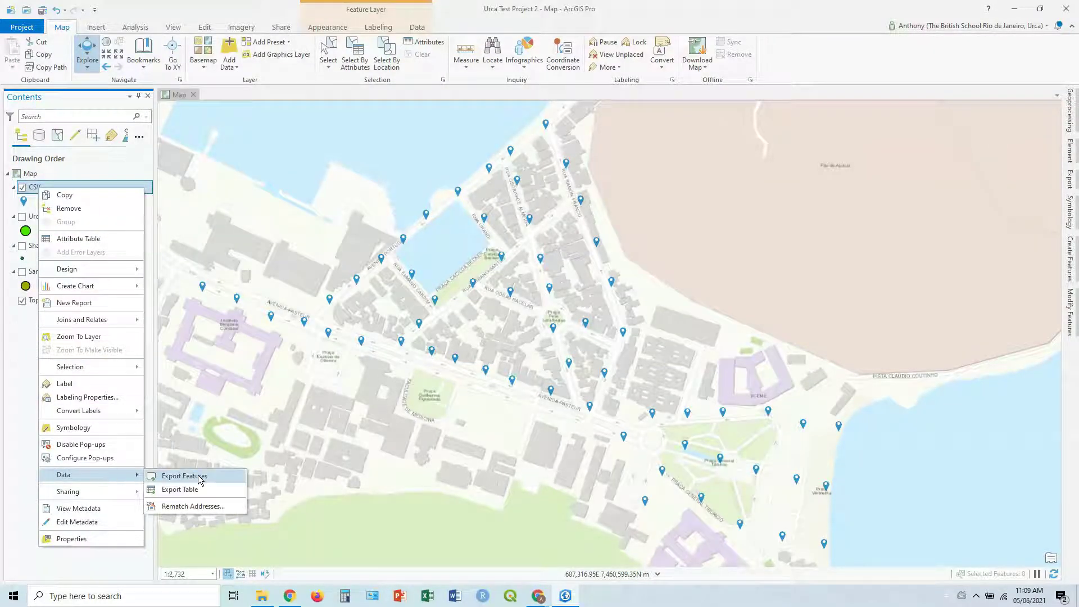
pyautogui.click(281, 375)
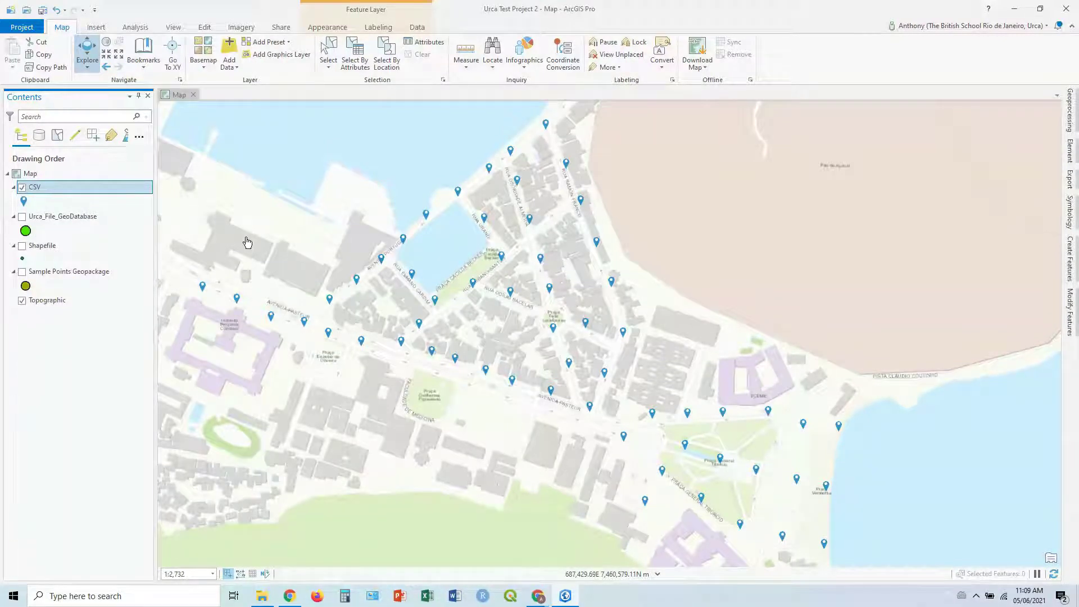
pyautogui.click(43, 11)
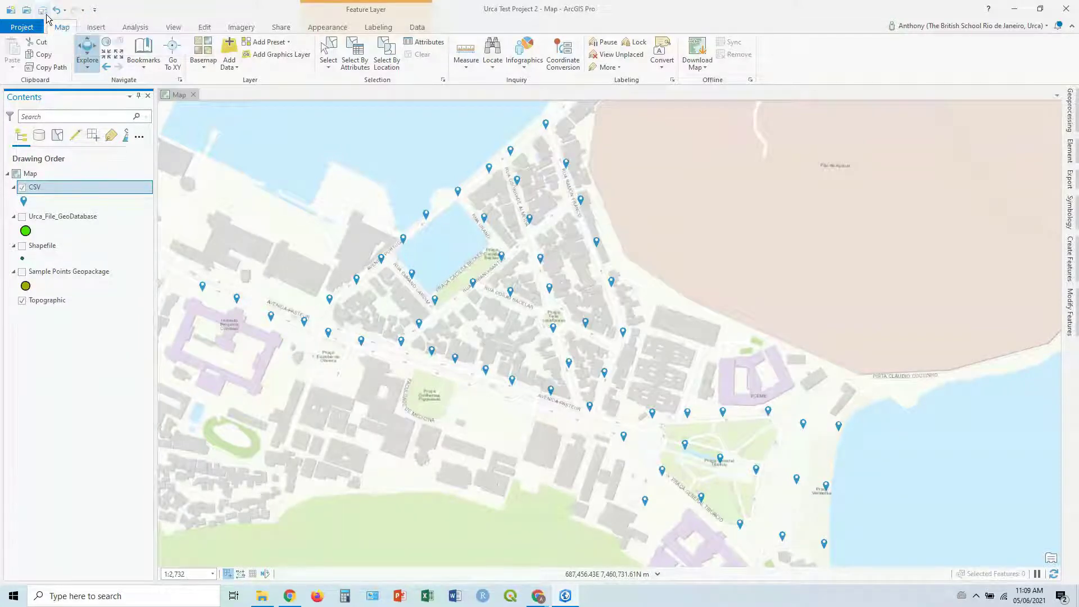